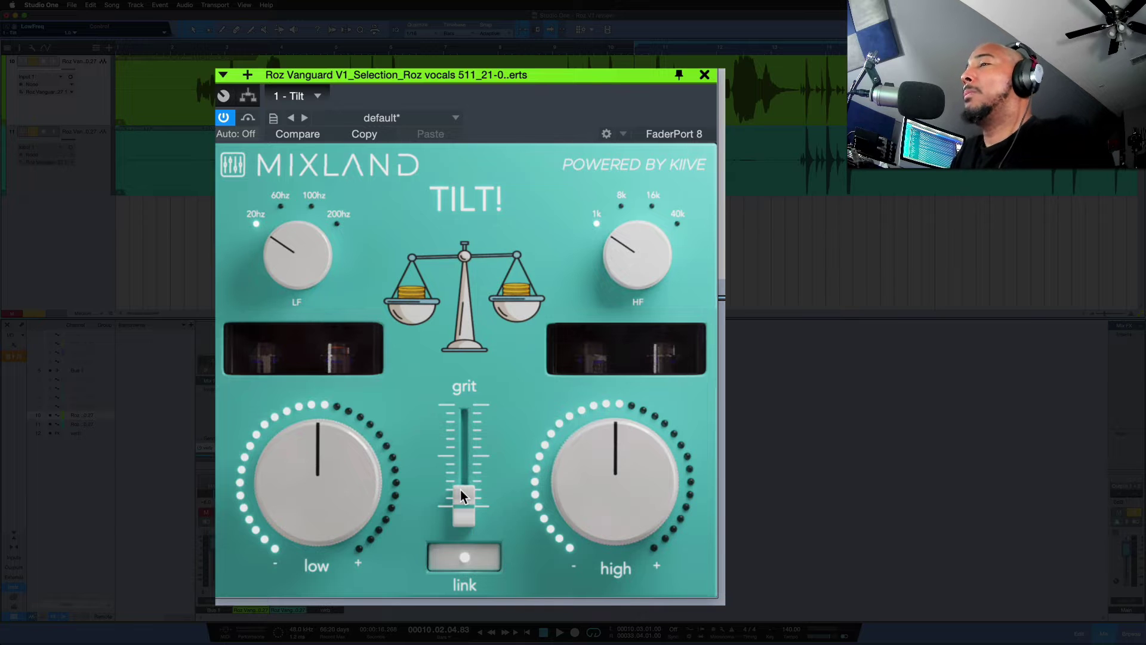
Try the high and low gains with the link switched off, and switch the link back on.
left_click_drag(600, 486, 577, 475)
left_click(469, 566)
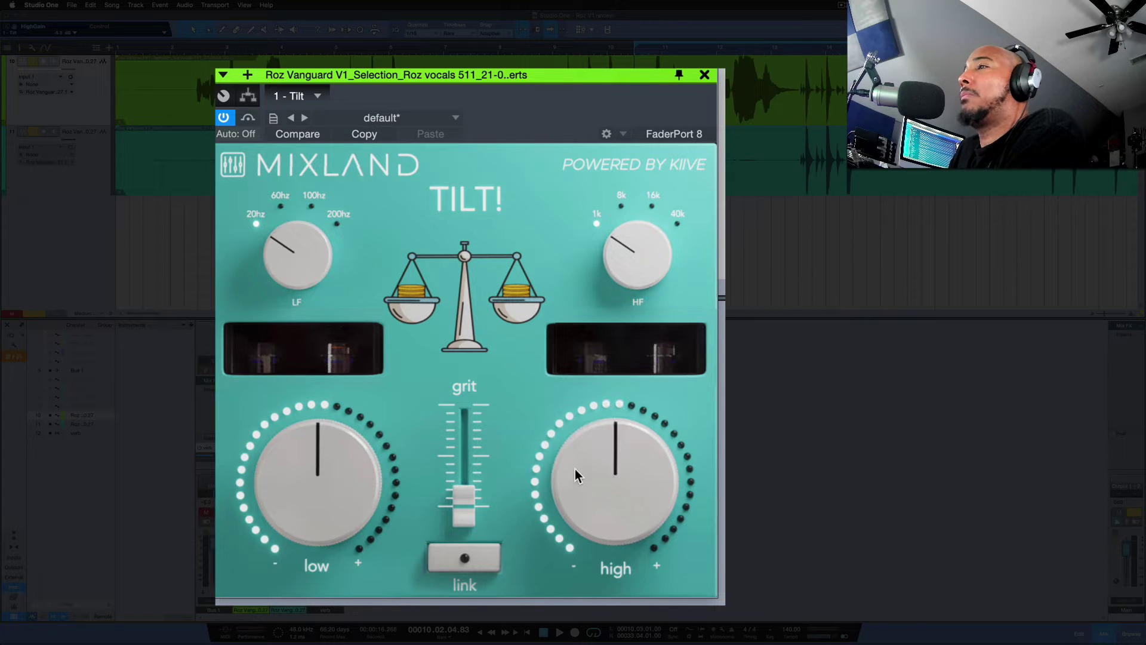
mouse_move(340, 474)
left_mouse_down()
mouse_move(319, 521)
mouse_move(325, 424)
mouse_move(332, 458)
left_mouse_up()
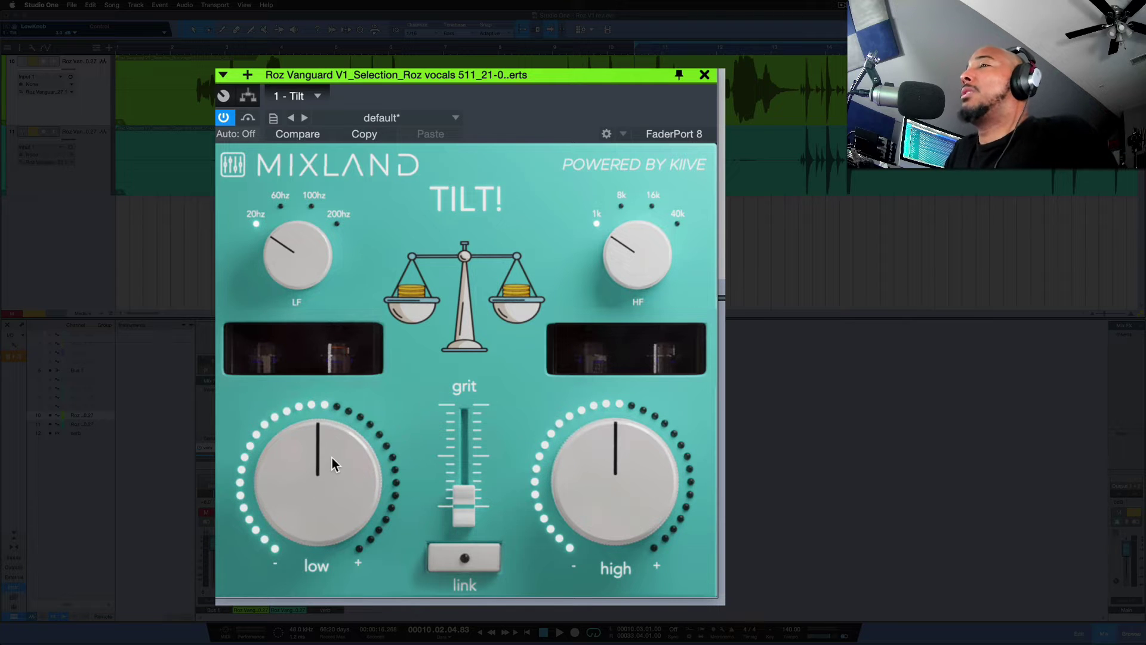
left_click(456, 564)
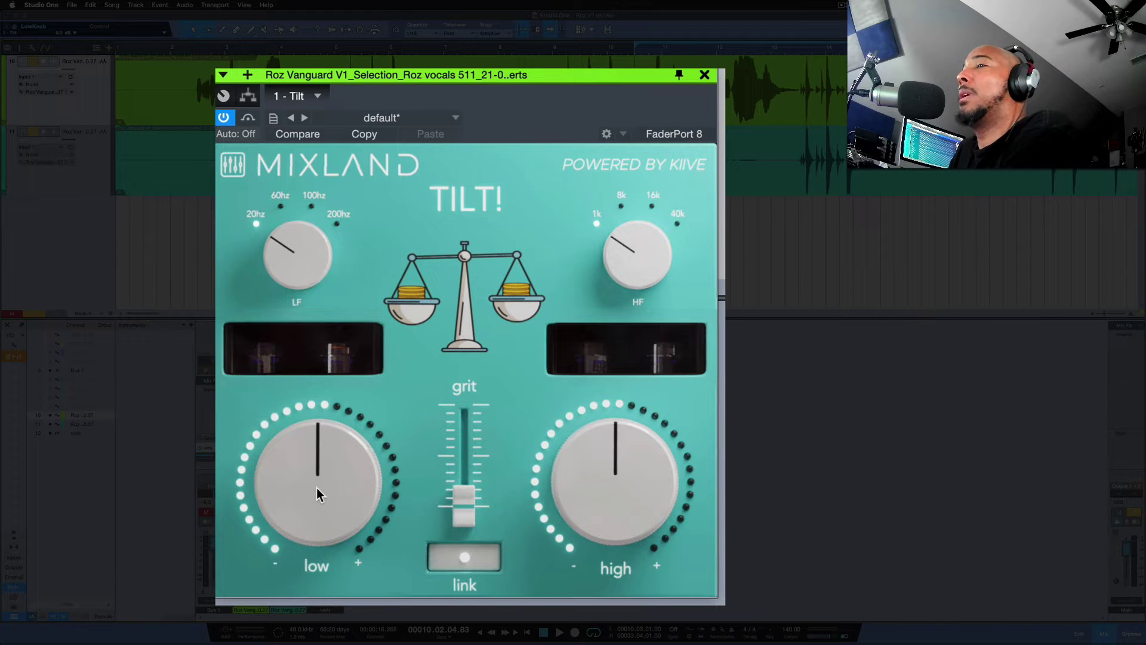
Try tilting the linked gains toward the highs and adjusting the HF frequency, and reset the gains to centre.
mouse_move(317, 488)
left_mouse_down()
mouse_move(318, 455)
mouse_move(303, 503)
left_mouse_up()
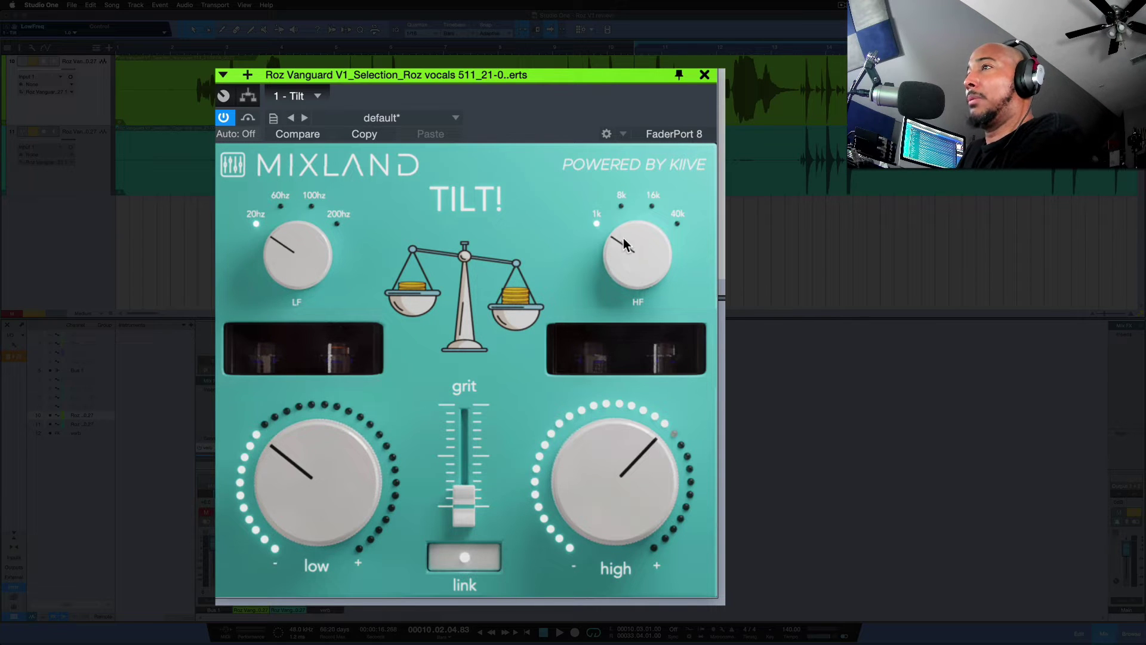
left_click_drag(621, 242, 594, 209)
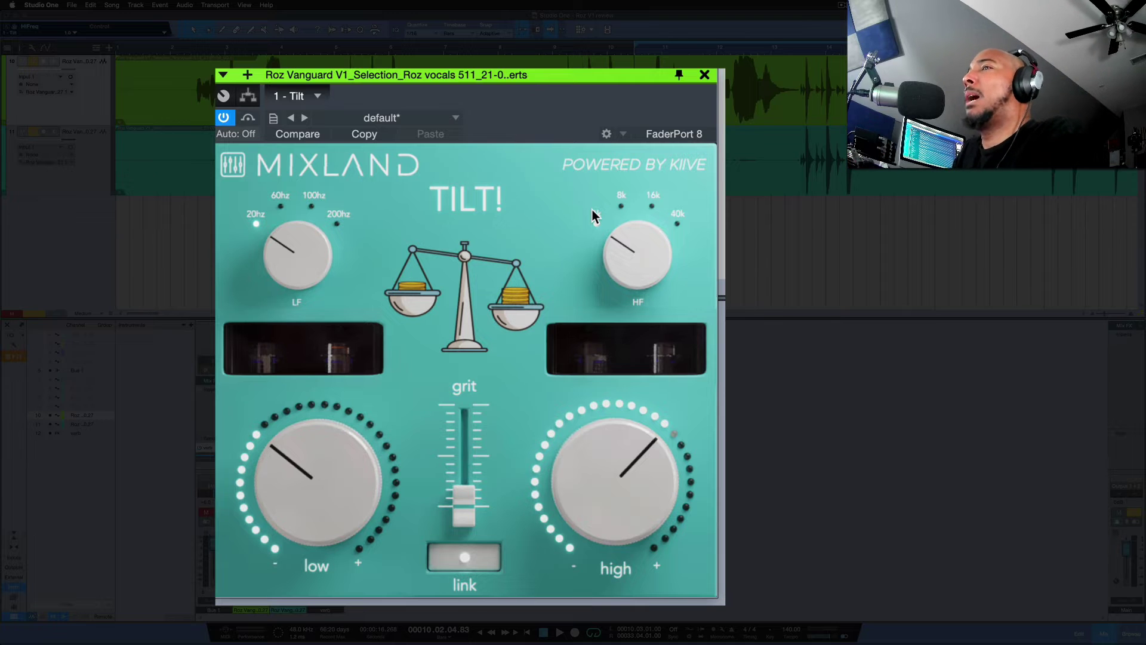
double_click(336, 494)
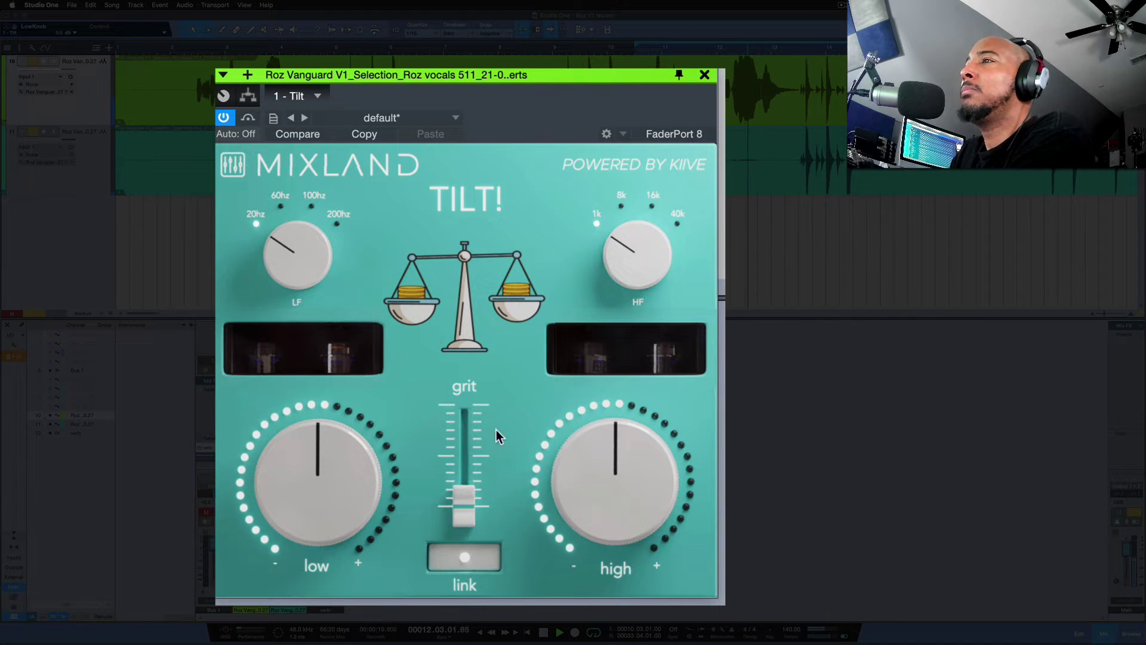
Set the LF frequency to 200hz and HF to 8k, and tilt the linked gains moderately toward the highs.
left_click_drag(287, 239, 286, 140)
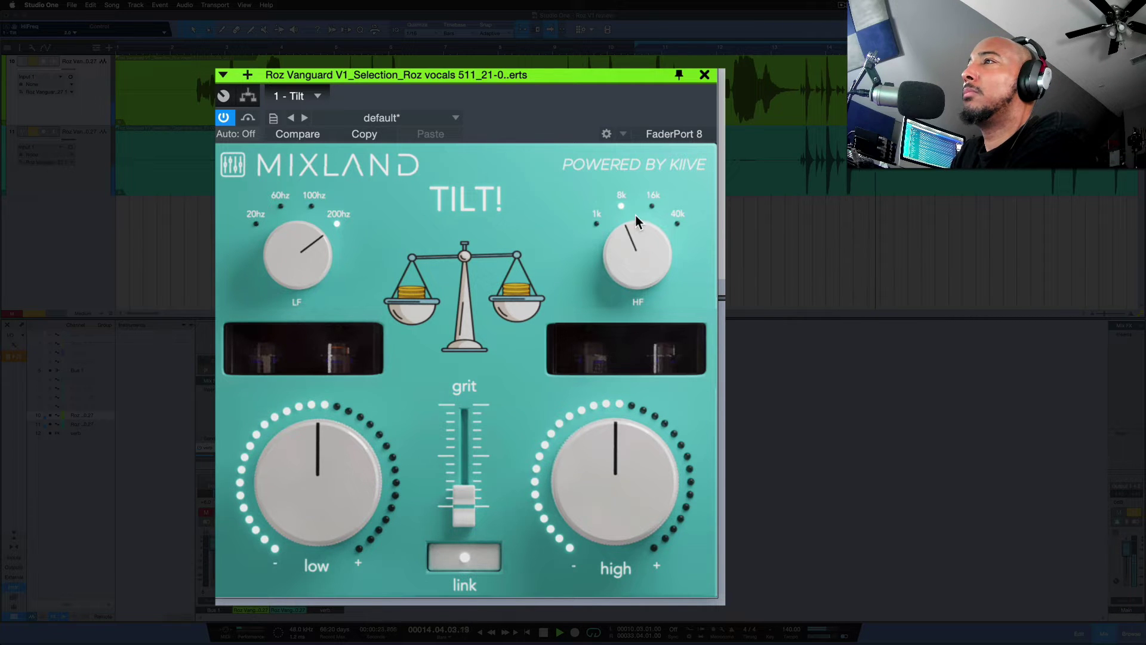
left_click_drag(635, 216, 637, 191)
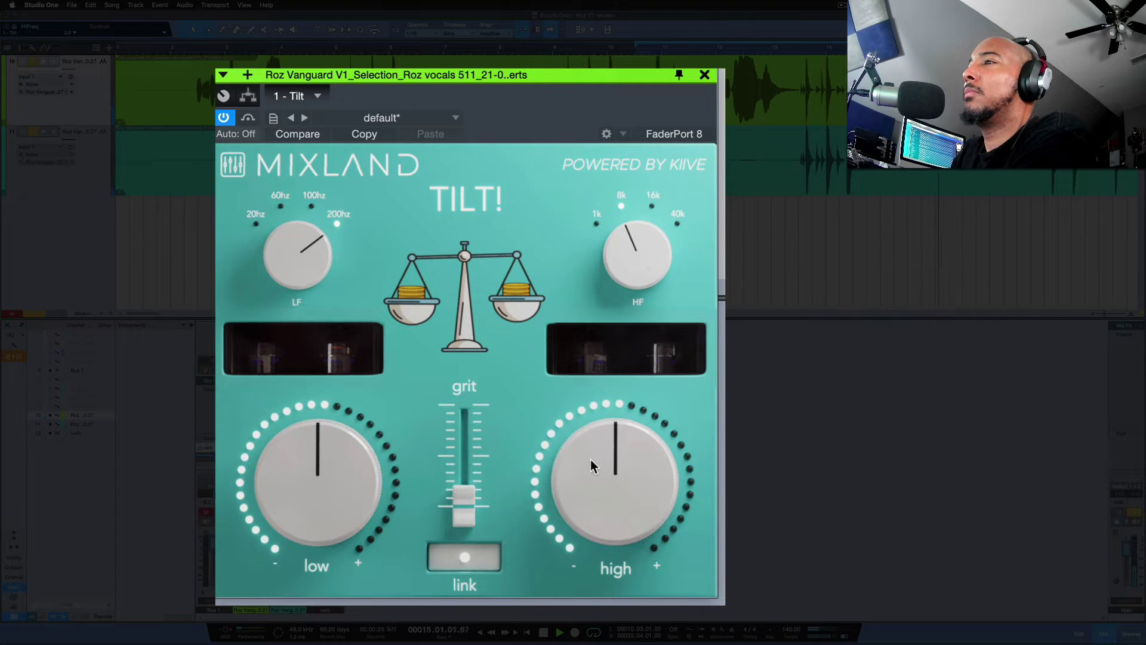
left_click_drag(594, 460, 598, 436)
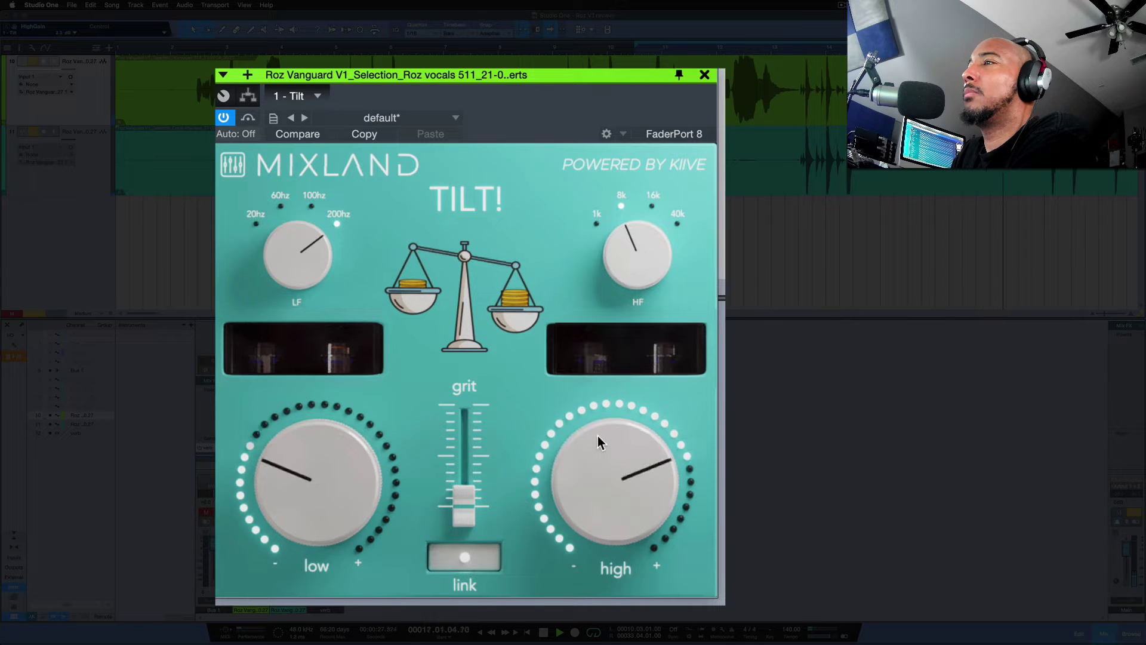
scroll(597, 437, "up", 2)
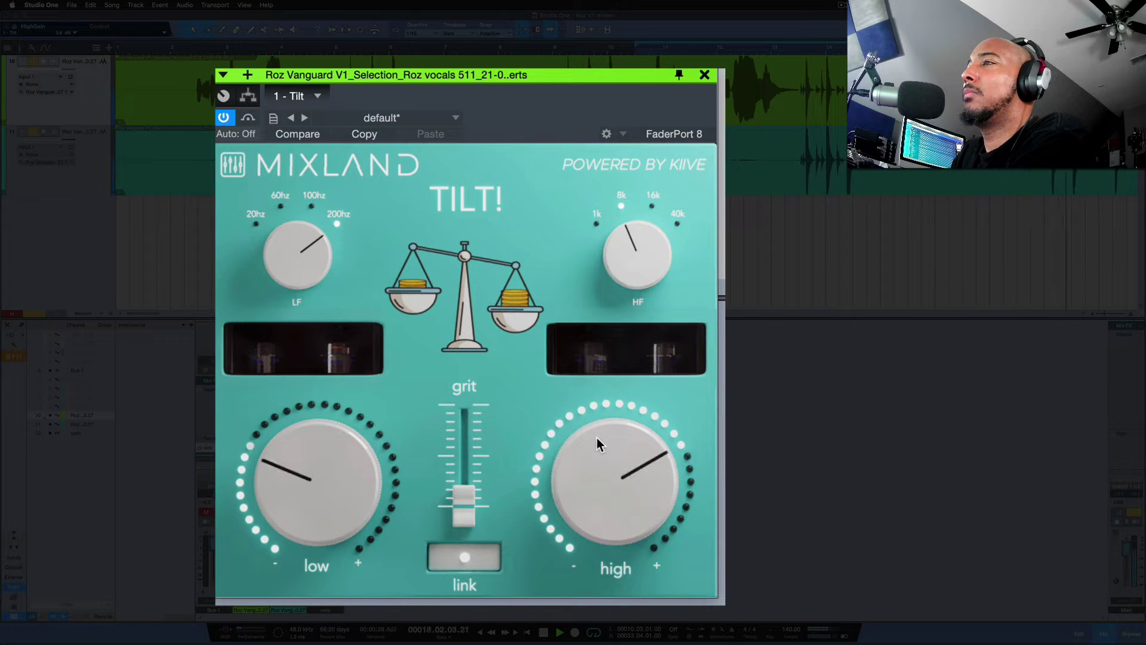
scroll(597, 439, "up", 2)
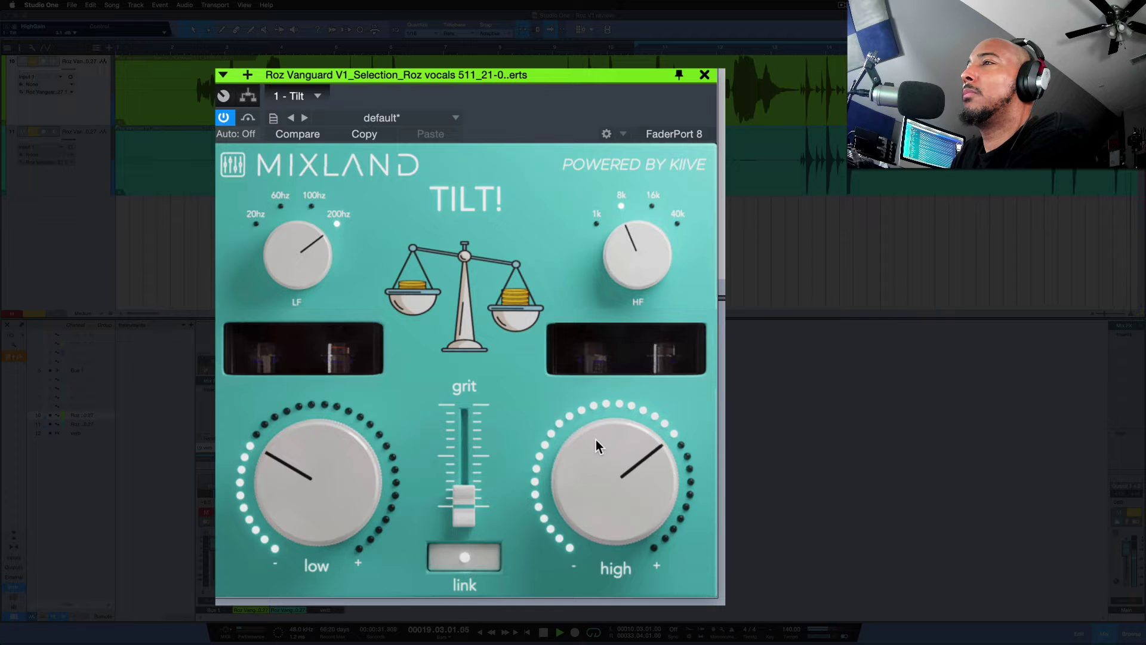
Compare the vocal with the Tilt plug-in bypassed and active during playback, and stop the playback.
left_click(248, 118)
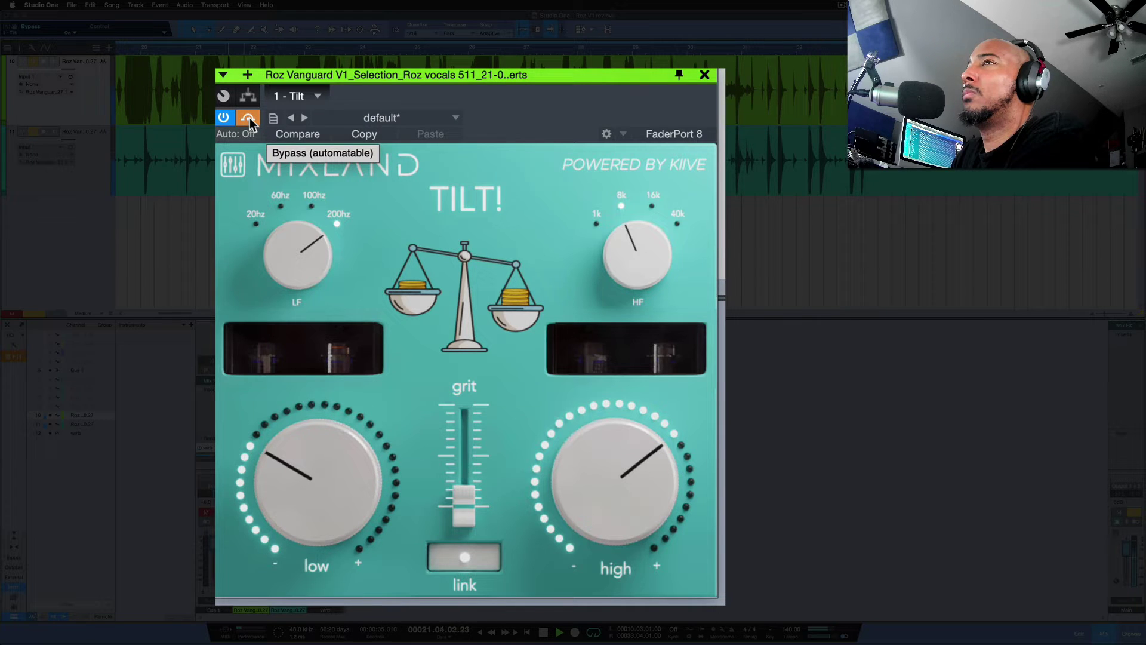
left_click(248, 120)
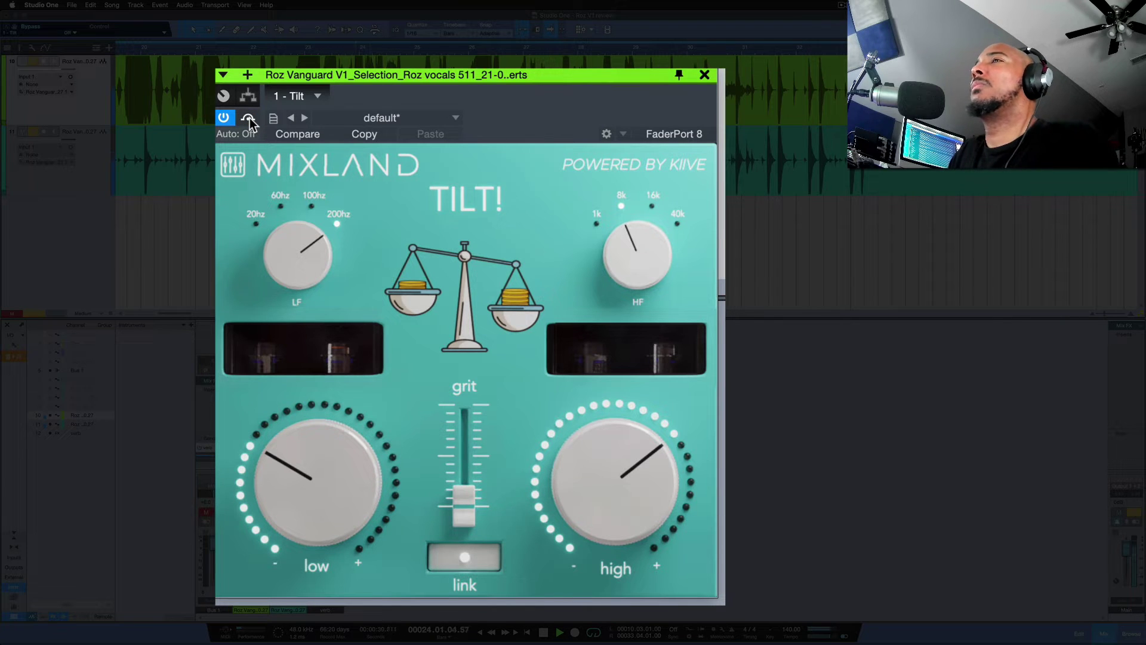
left_click(248, 119)
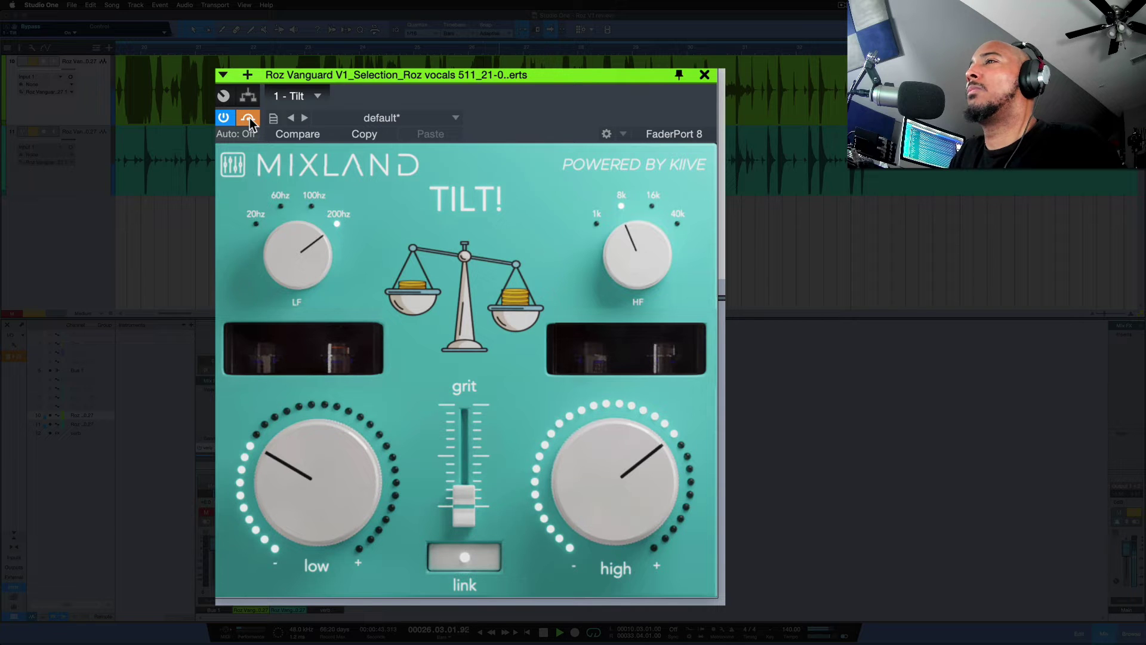
left_click(248, 119)
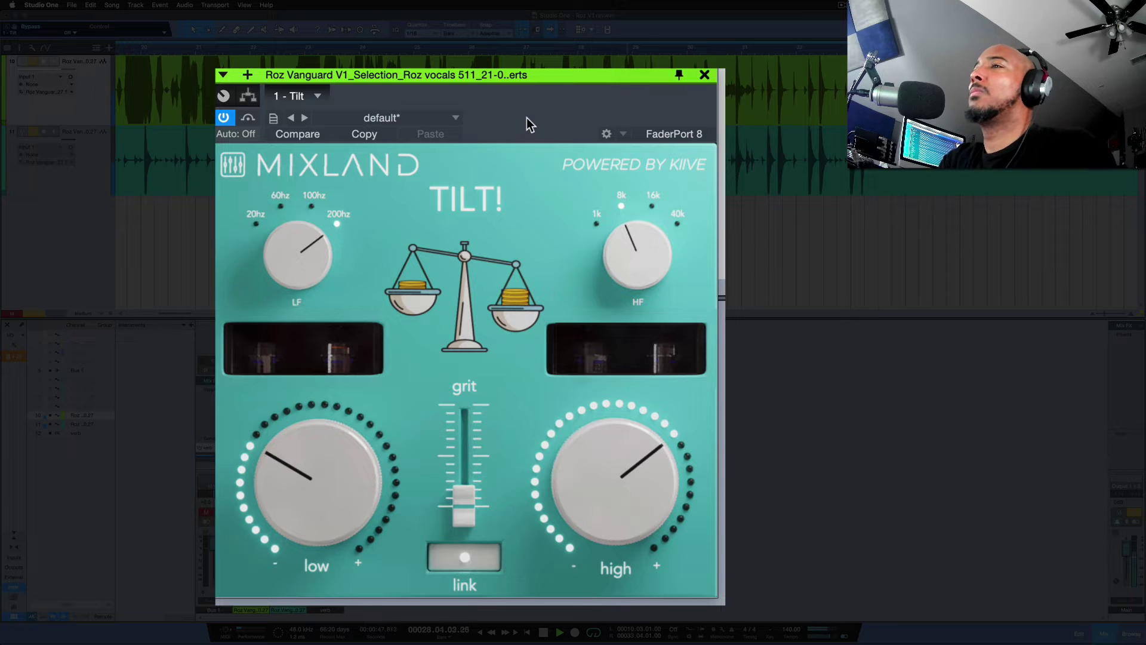
key("space")
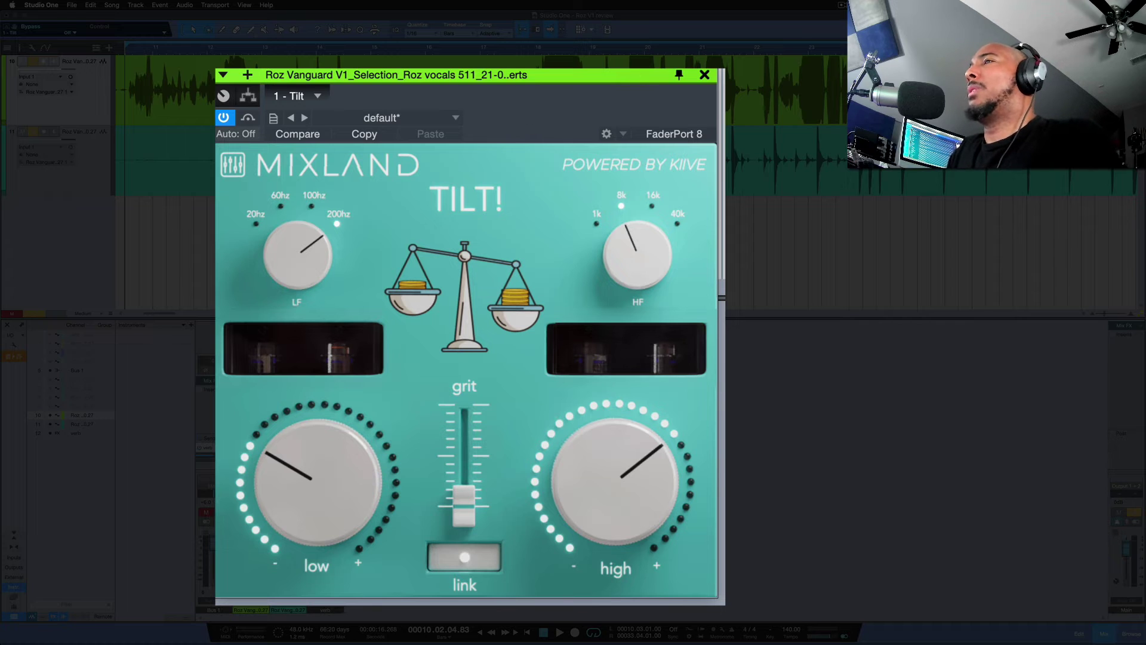
Swing the linked gains fully toward the lows, reset them to centre, and switch off the link.
left_click_drag(616, 430, 475, 550)
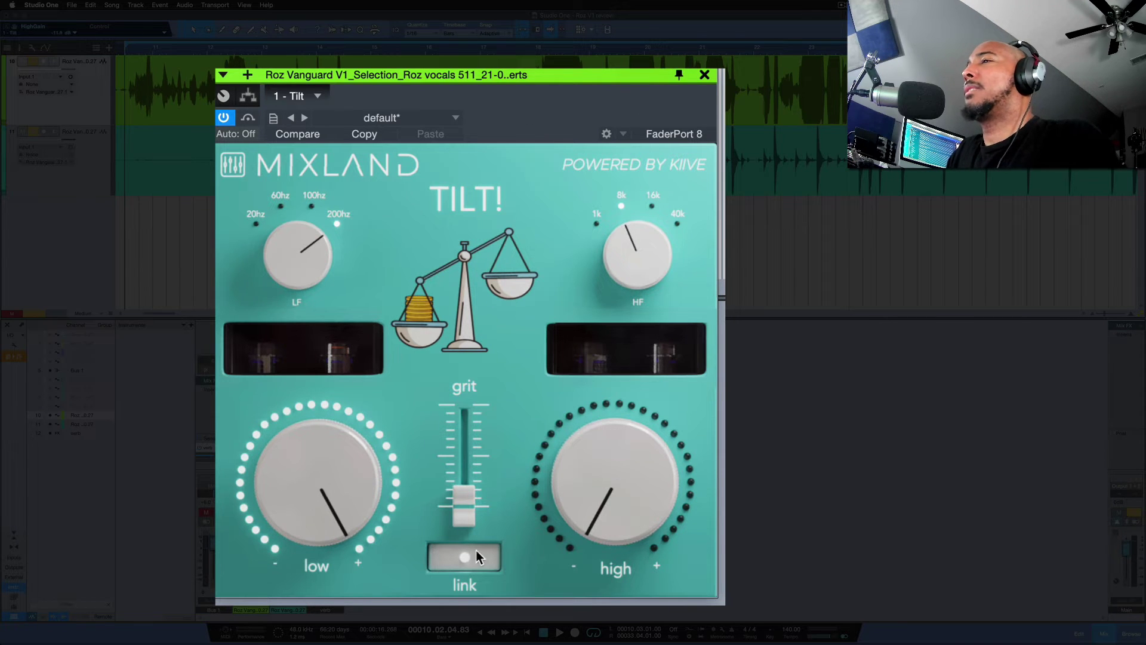
double_click(594, 496)
left_click(477, 562)
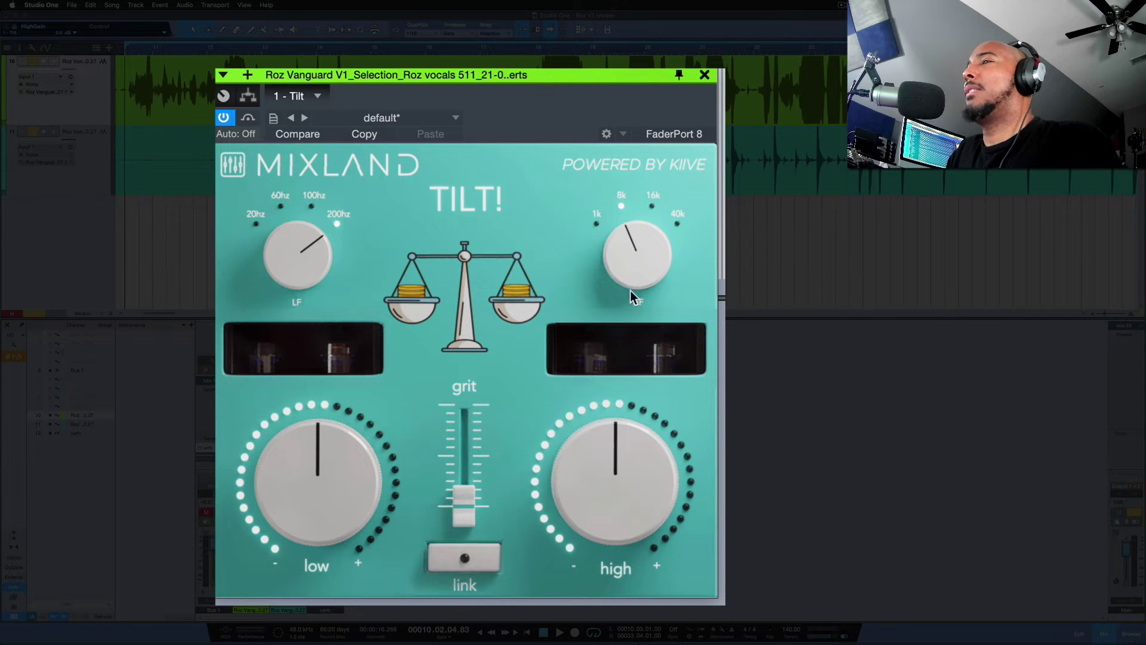
Try HF at 40k with the high gain at maximum, comparing the sound with the plug-in bypassed and active.
left_click_drag(626, 176, 611, 82)
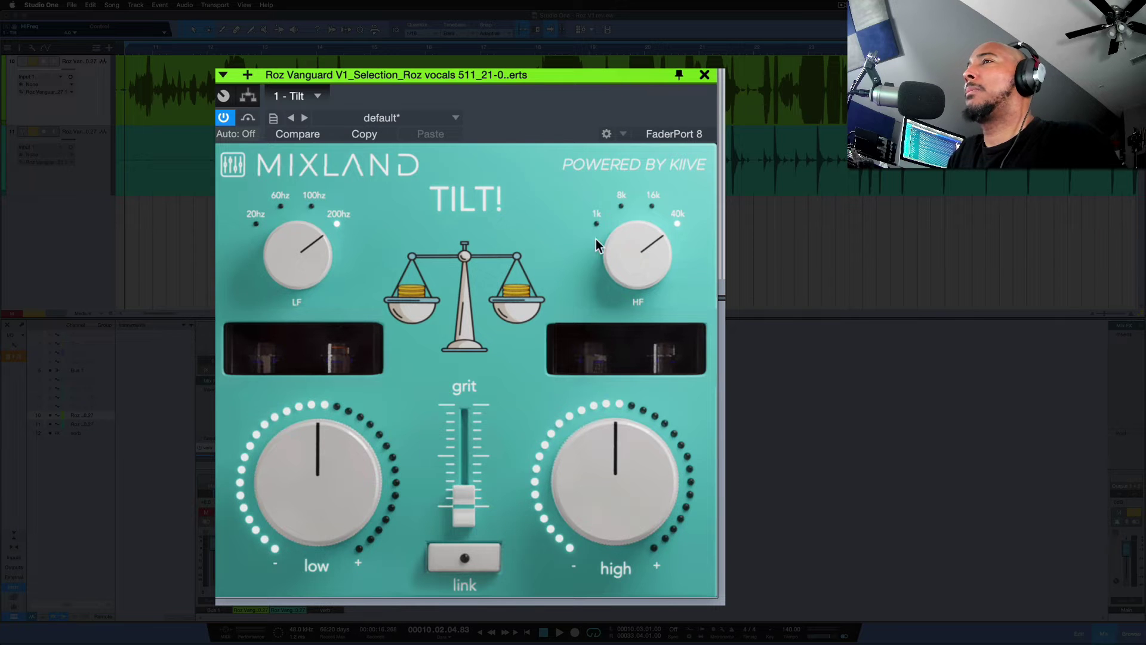
left_click_drag(606, 410, 613, 371)
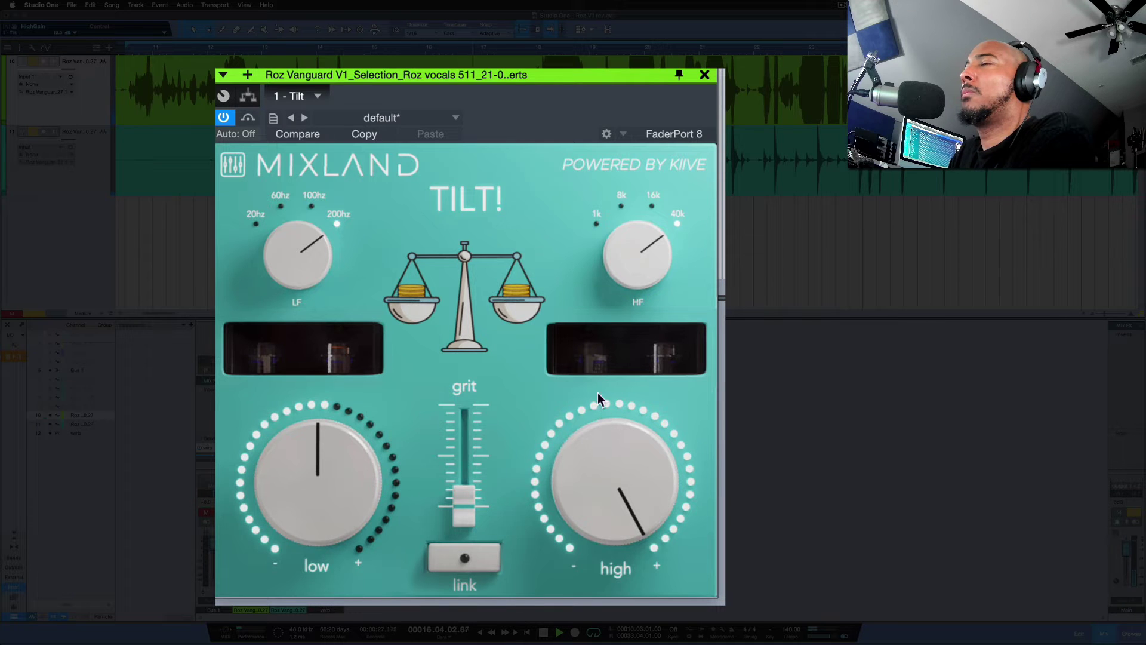
left_click(248, 119)
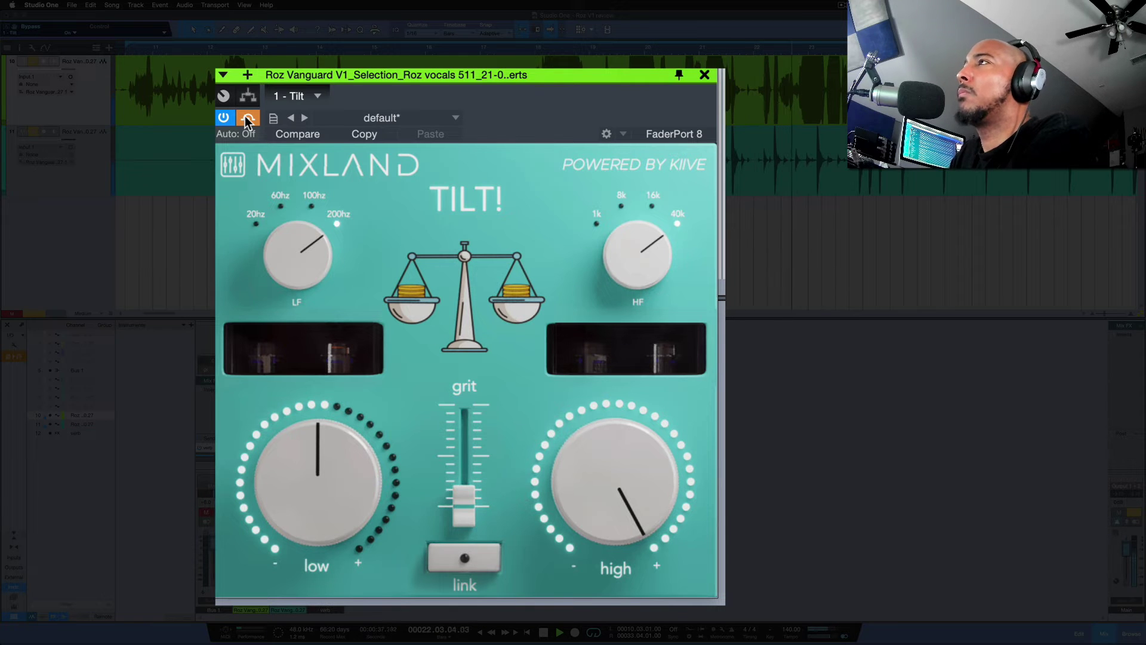
left_click(249, 119)
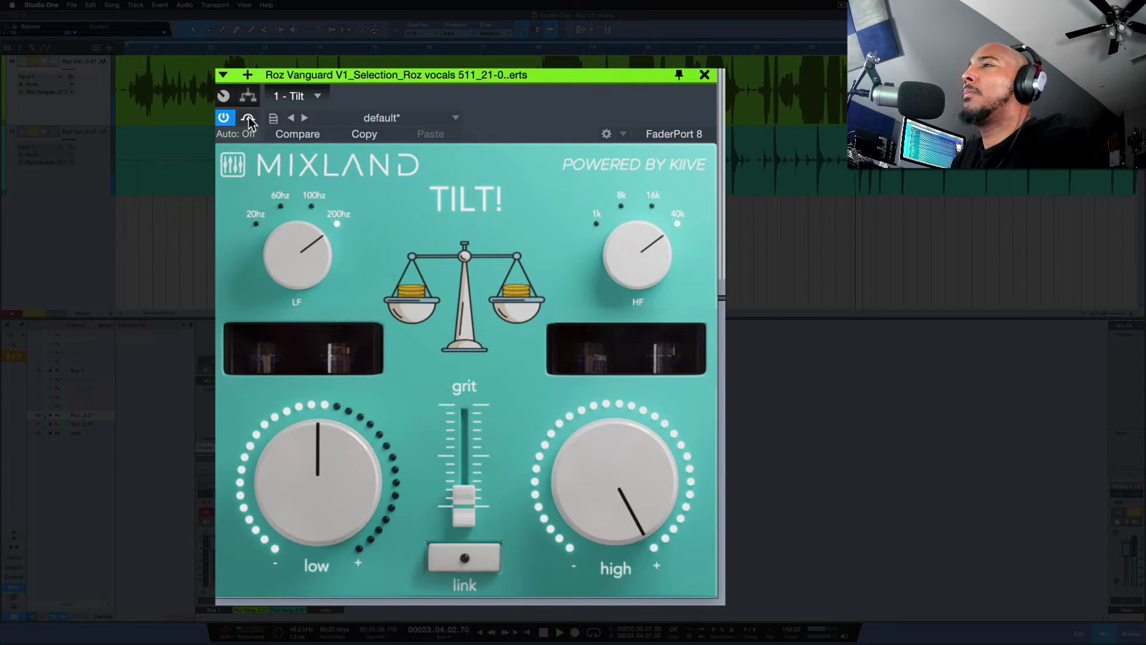
key("space")
key("space")
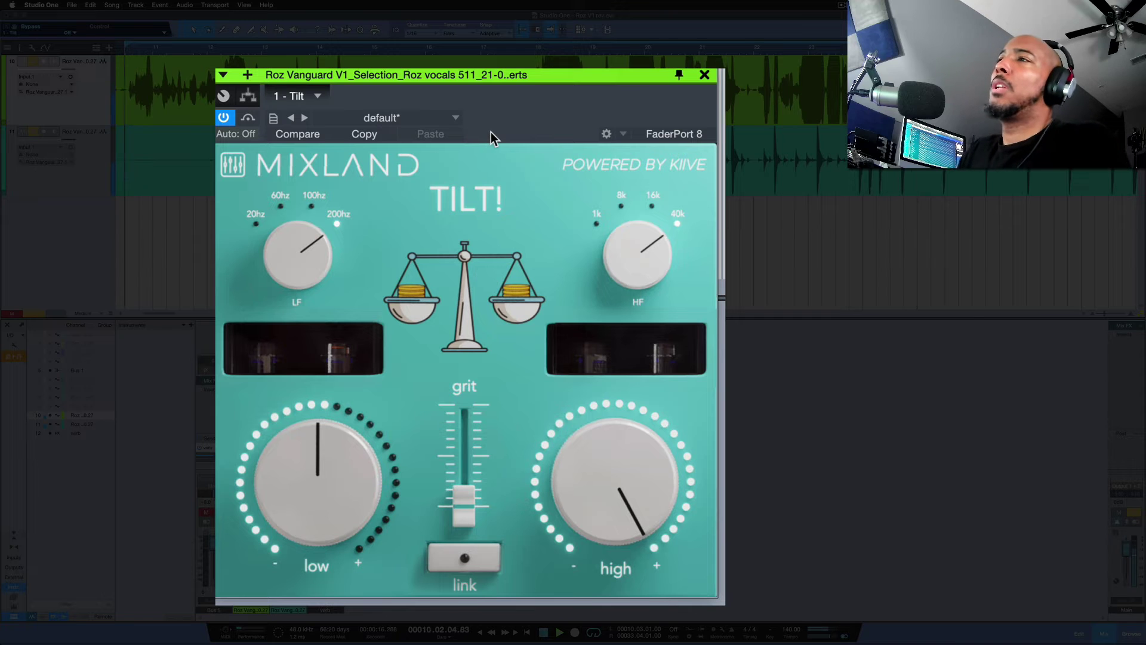
Reset the high gain to centre and set the HF frequency to 8k.
double_click(617, 503)
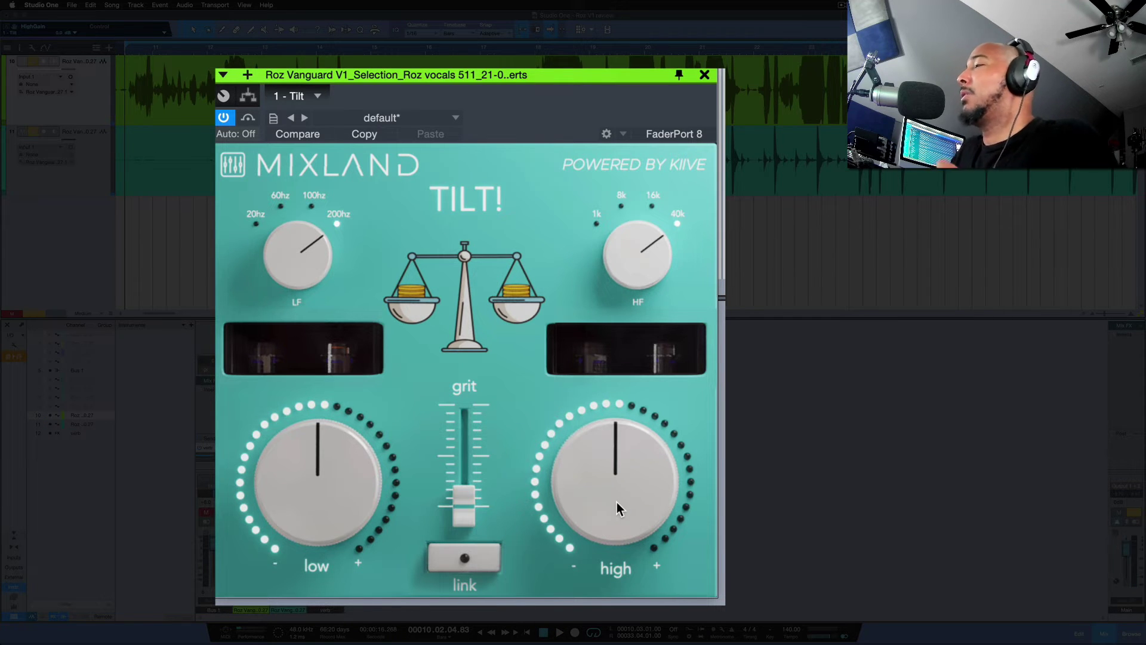
left_click_drag(617, 503, 601, 374)
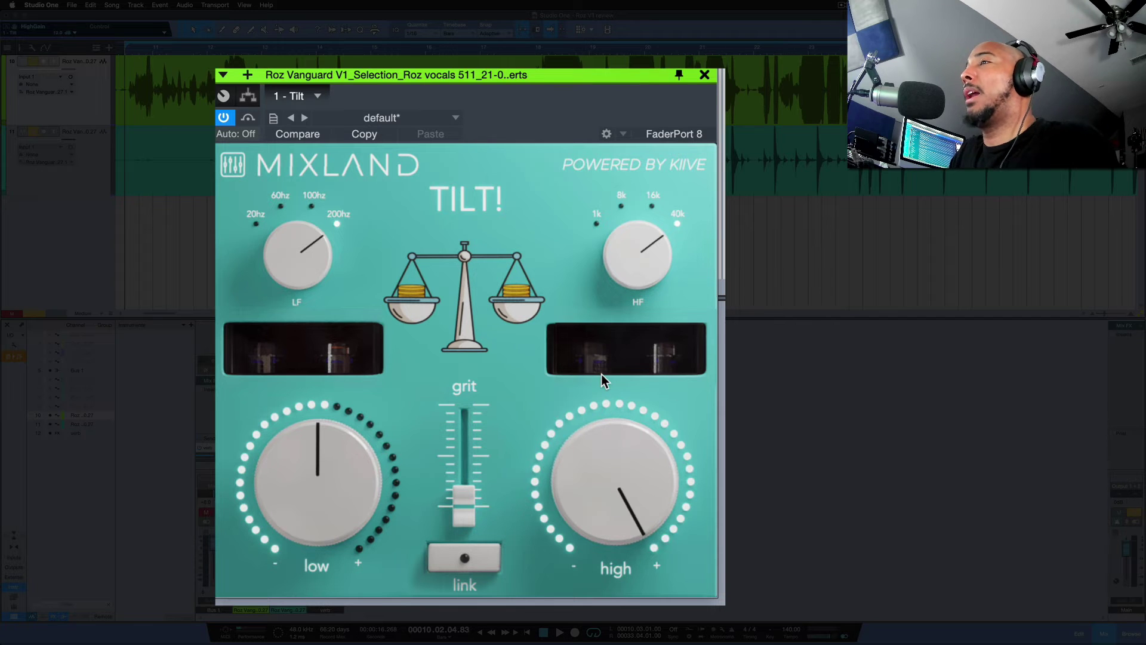
double_click(610, 495)
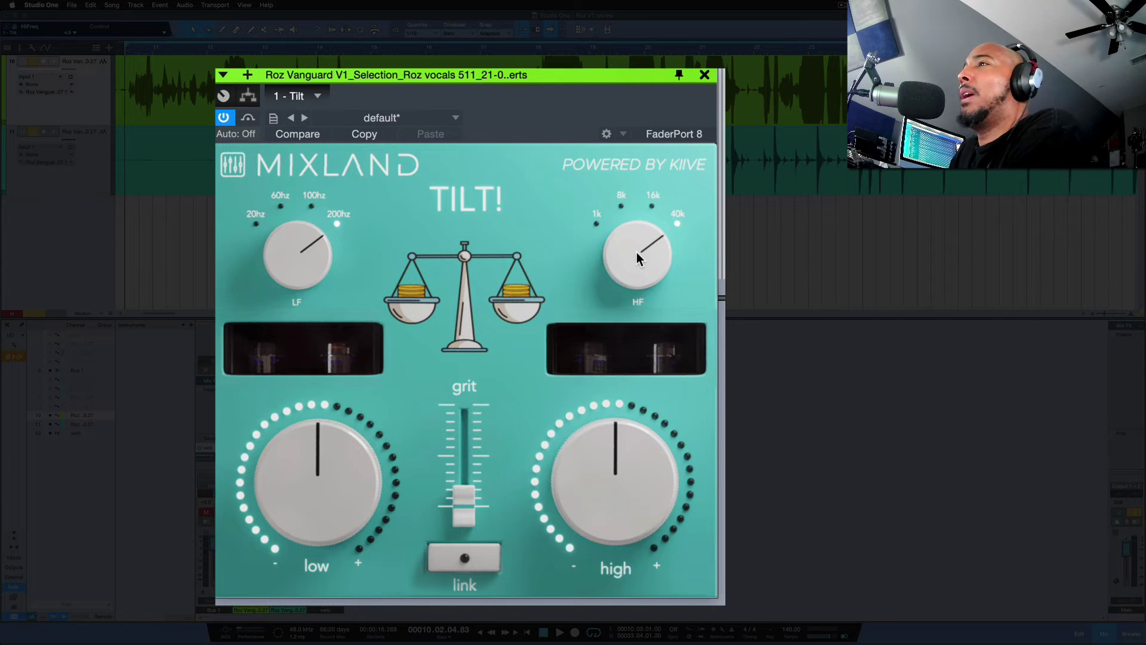
left_click_drag(637, 254, 631, 299)
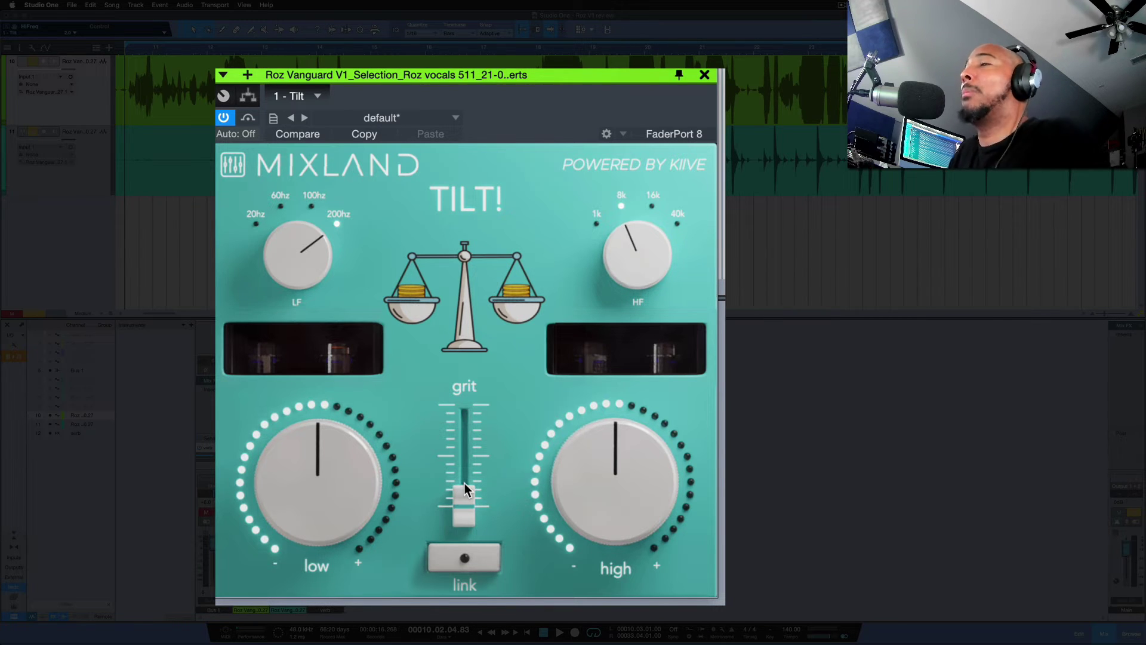
Switch the link on and tilt the low and high gains toward the highs.
left_click(454, 557)
left_click_drag(606, 493, 609, 465)
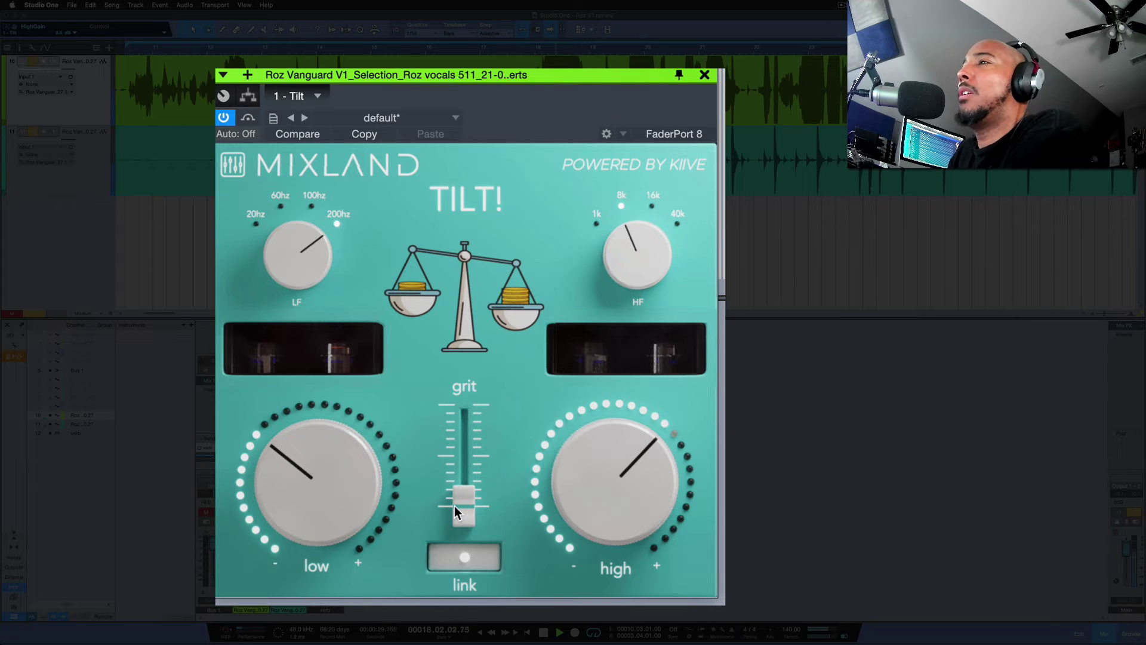
Adjust the grit amount while checking it against bypass during playback, and settle it slightly above the midpoint.
left_click_drag(460, 511, 462, 423)
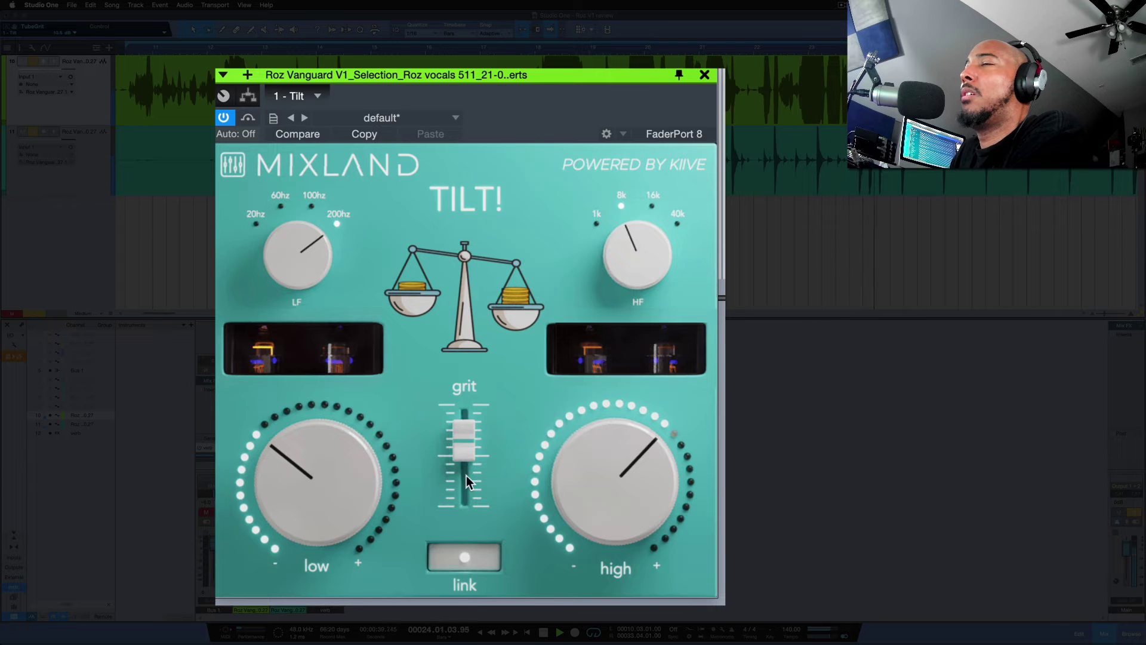
left_click(249, 120)
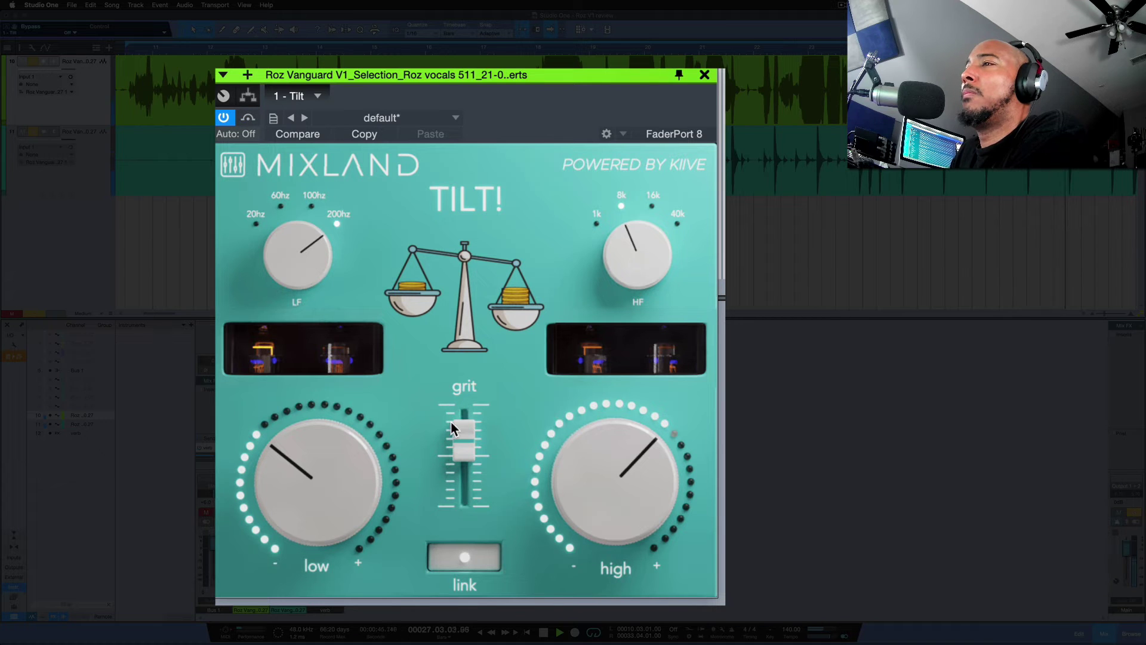
left_click_drag(458, 429, 459, 410)
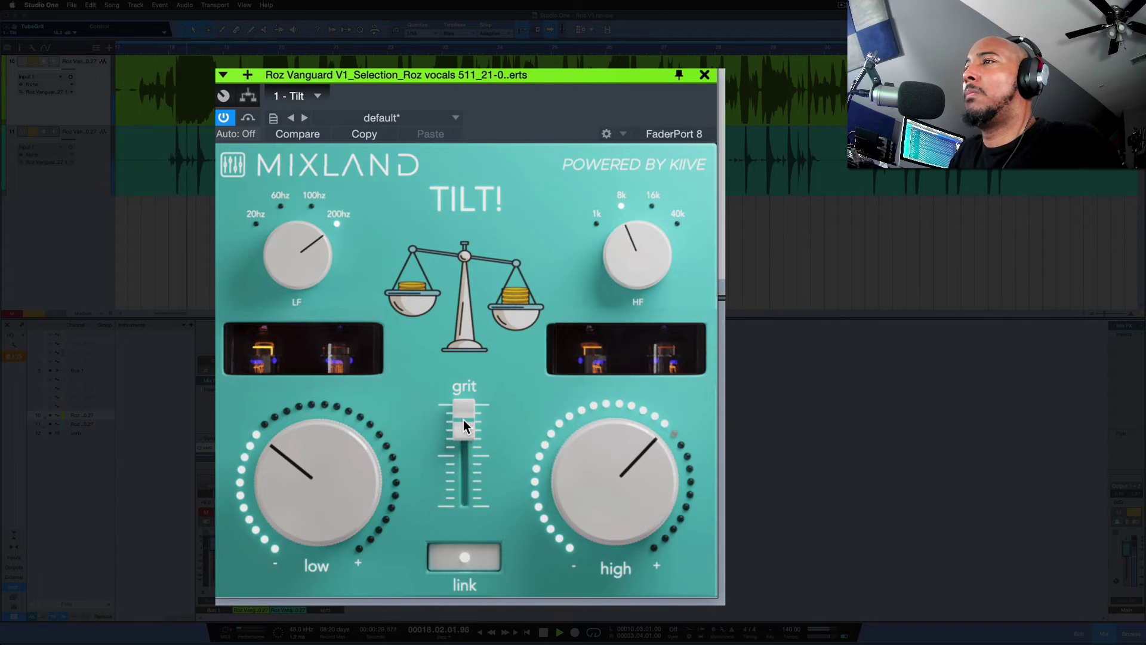
mouse_move(463, 415)
left_mouse_down()
mouse_move(464, 388)
mouse_move(469, 420)
left_mouse_up()
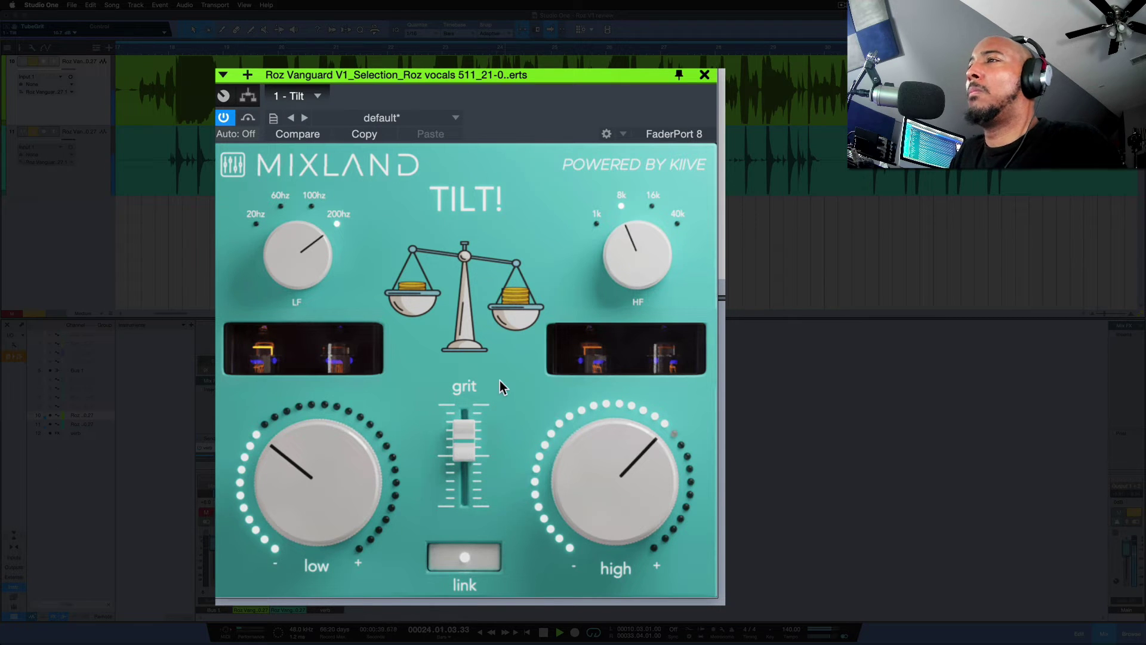
key("space")
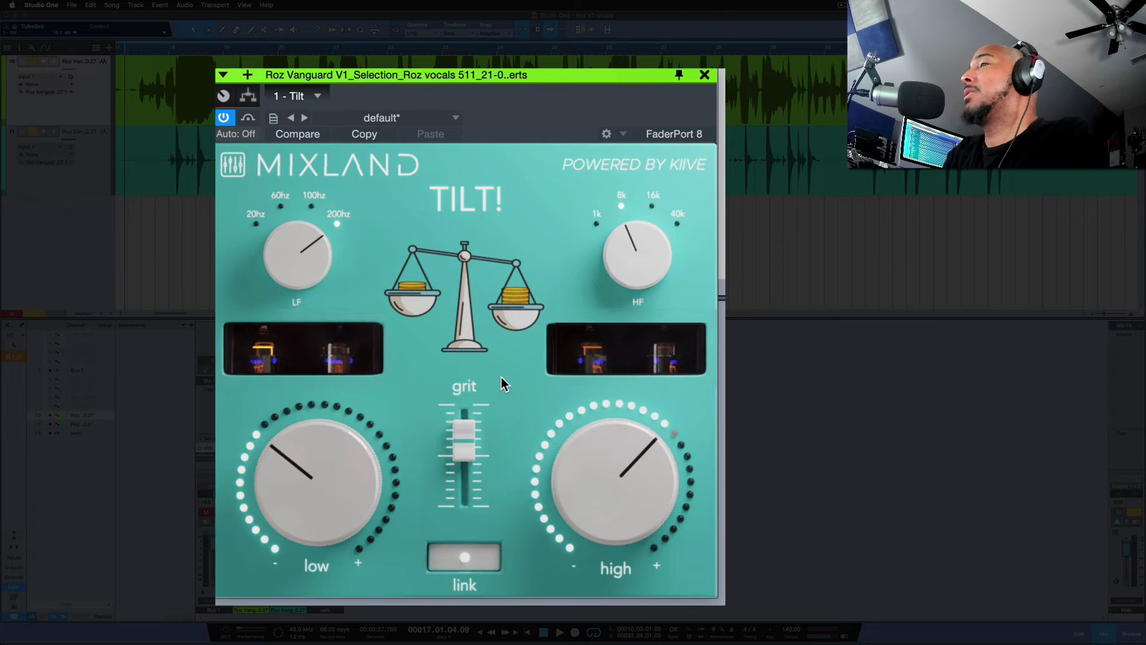
mouse_move(466, 444)
left_mouse_down()
mouse_move(466, 460)
mouse_move(453, 399)
mouse_move(455, 447)
left_mouse_up()
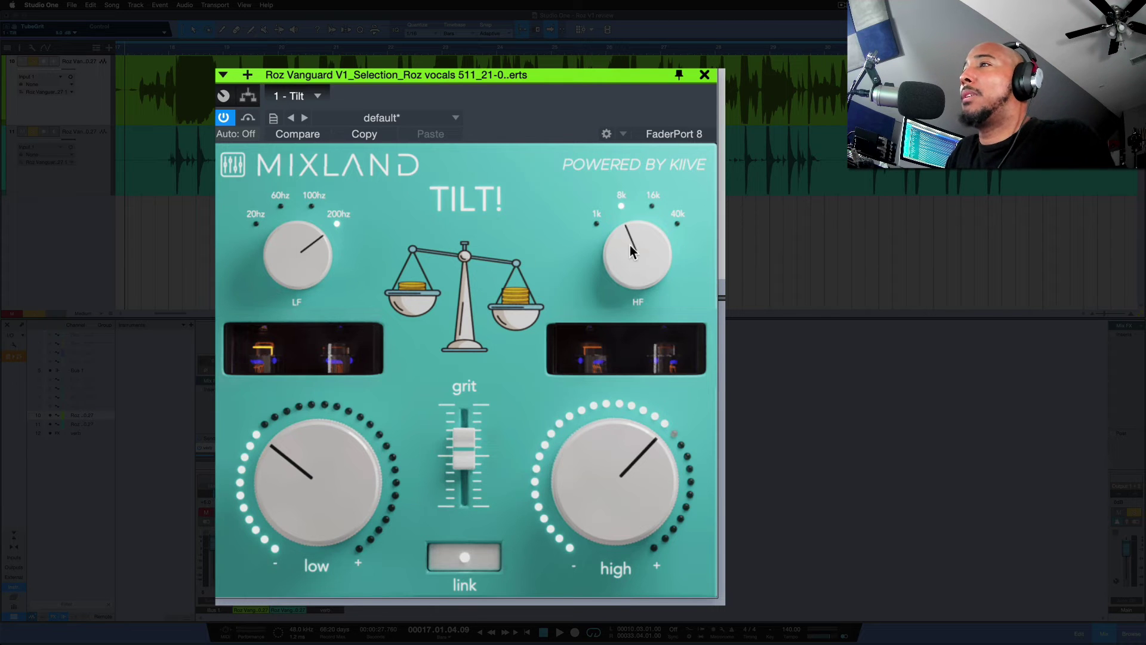
Set the HF frequency to 40k and keep the LF frequency at 200hz.
left_click_drag(630, 244, 625, 155)
left_click_drag(294, 246, 306, 262)
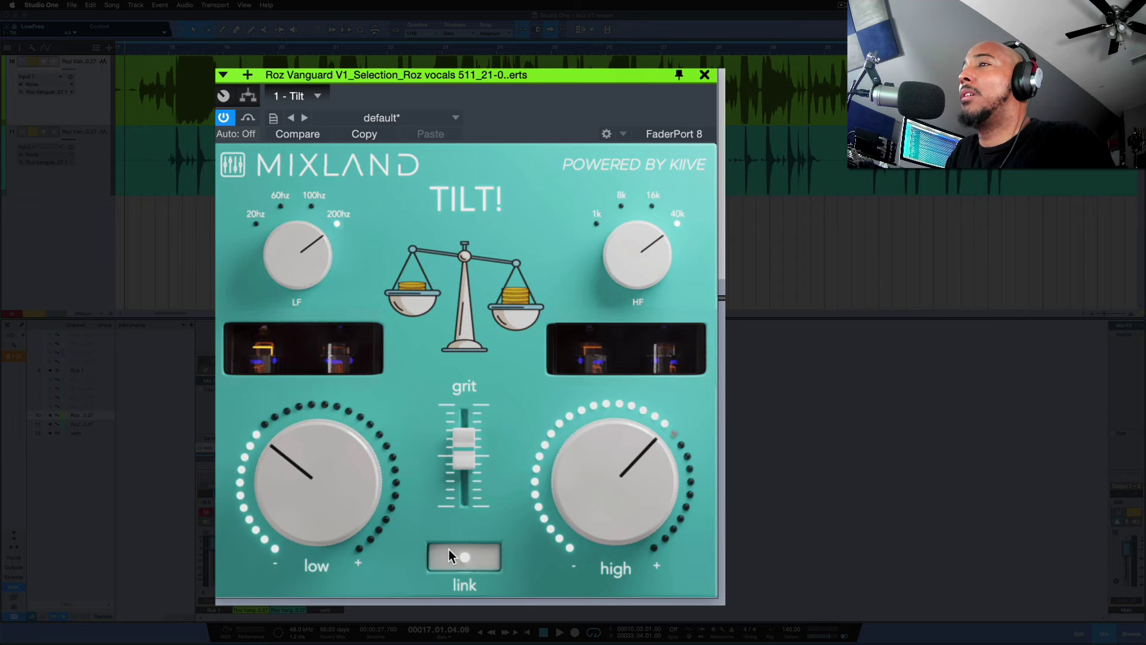
With the link switched off, set the HF frequency to 8k and lower the high gain to slightly above centre.
left_click(463, 559)
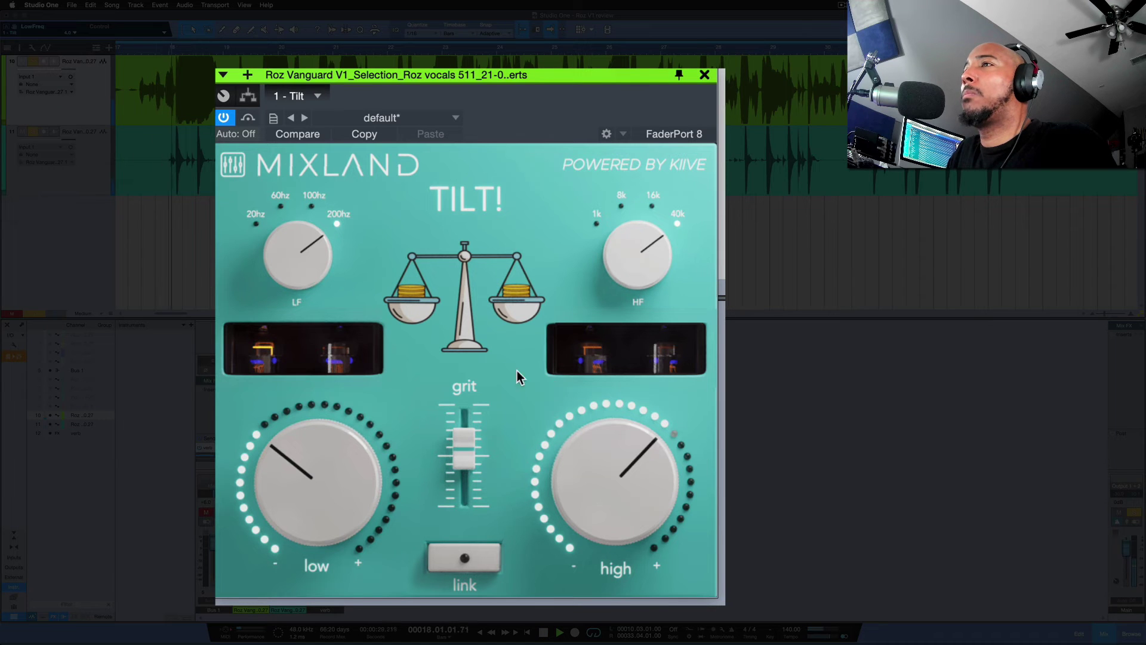
left_click_drag(655, 263, 645, 301)
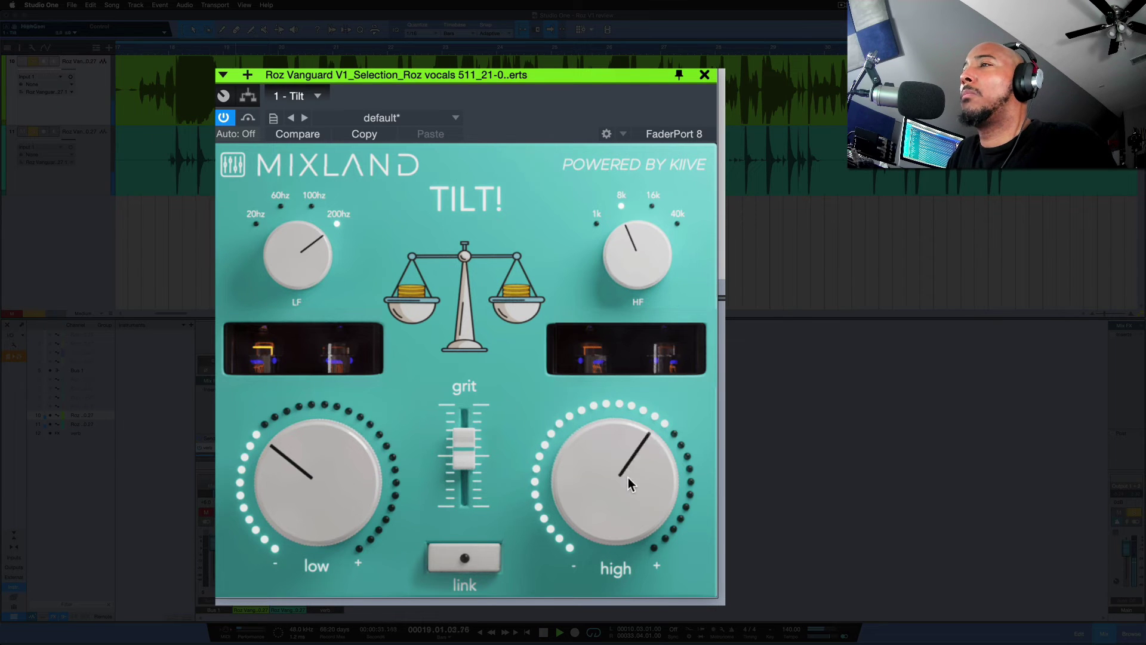
left_click_drag(628, 477, 631, 440)
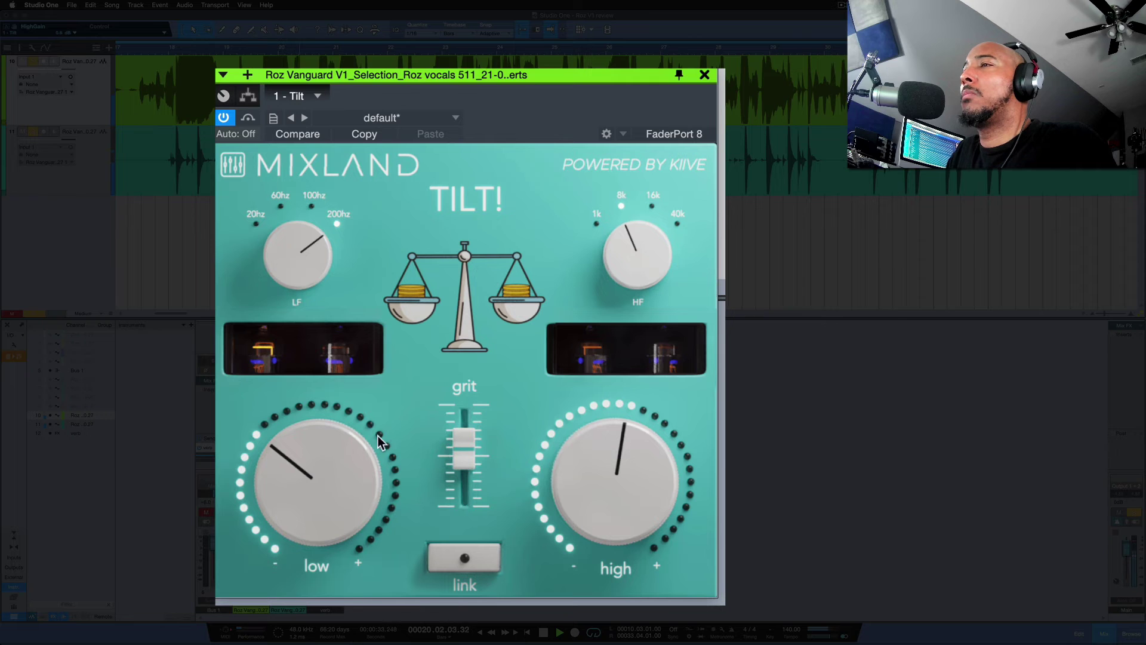
Raise the low gain well above centre to audition it with the LF frequency at 200hz, and stop playback.
left_click_drag(341, 459, 338, 381)
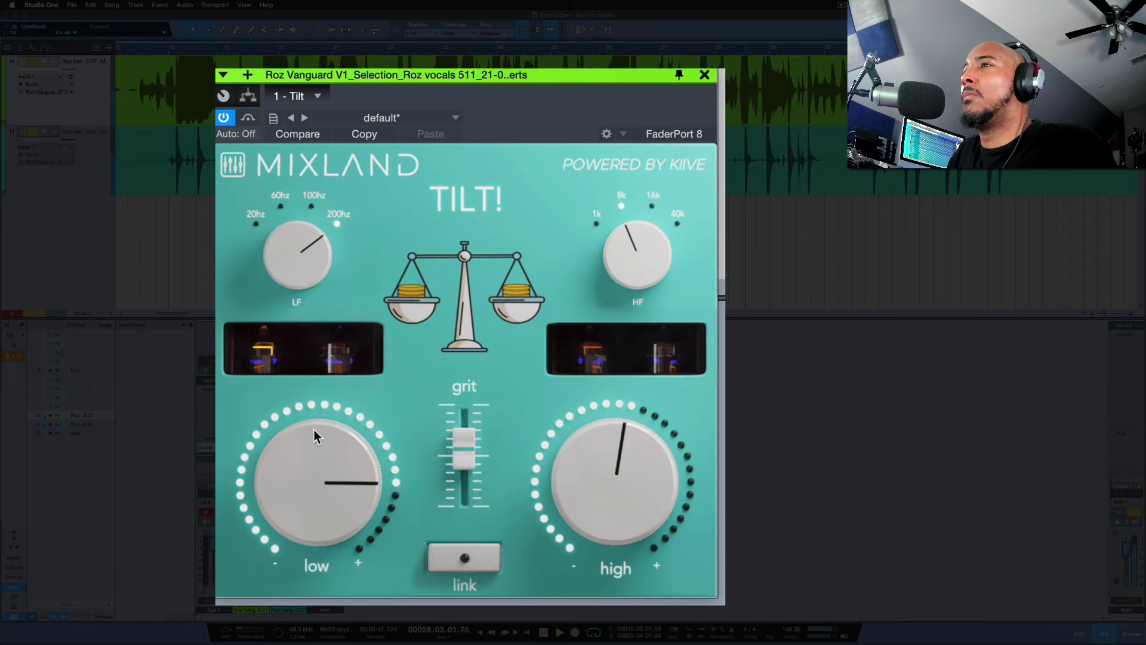
mouse_move(305, 273)
left_mouse_down()
mouse_move(302, 291)
mouse_move(302, 263)
left_mouse_up()
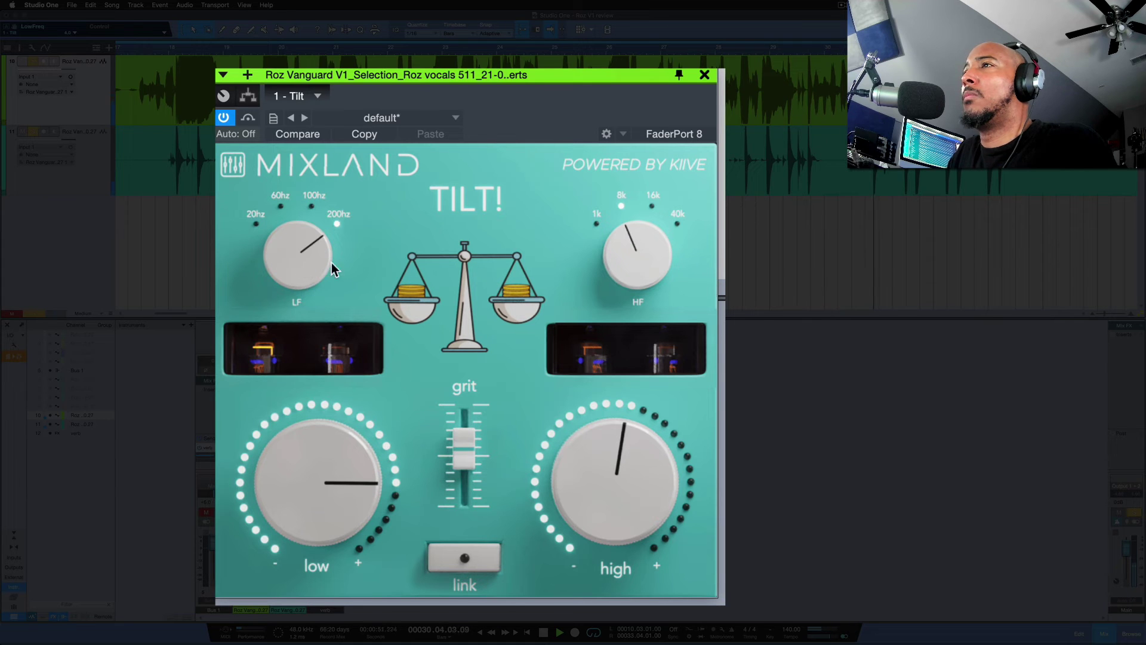
key("space")
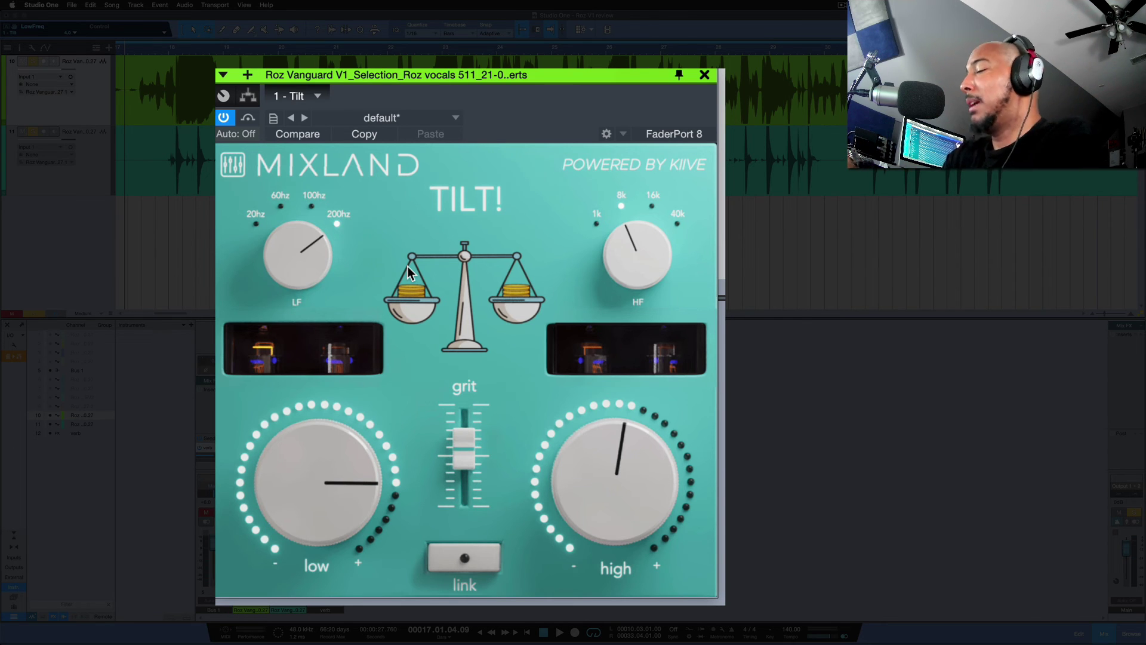
Switch the link on with the low gain slightly below centre, and sweep the grit to maximum and back to just above the midpoint.
left_click(455, 566)
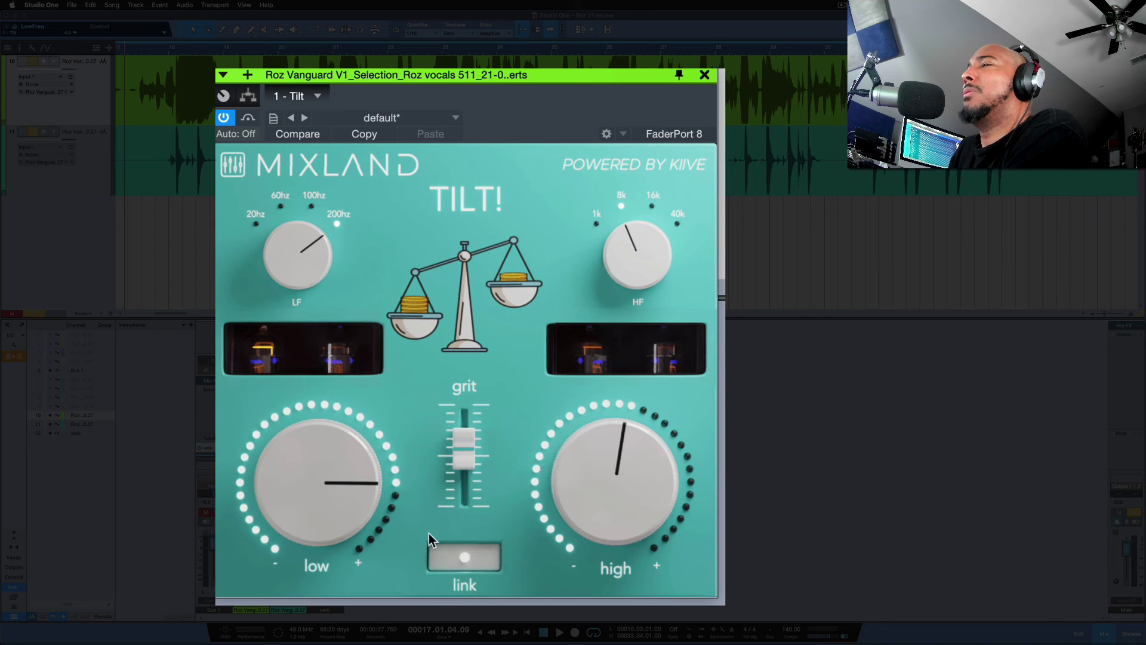
left_click_drag(320, 494, 318, 522)
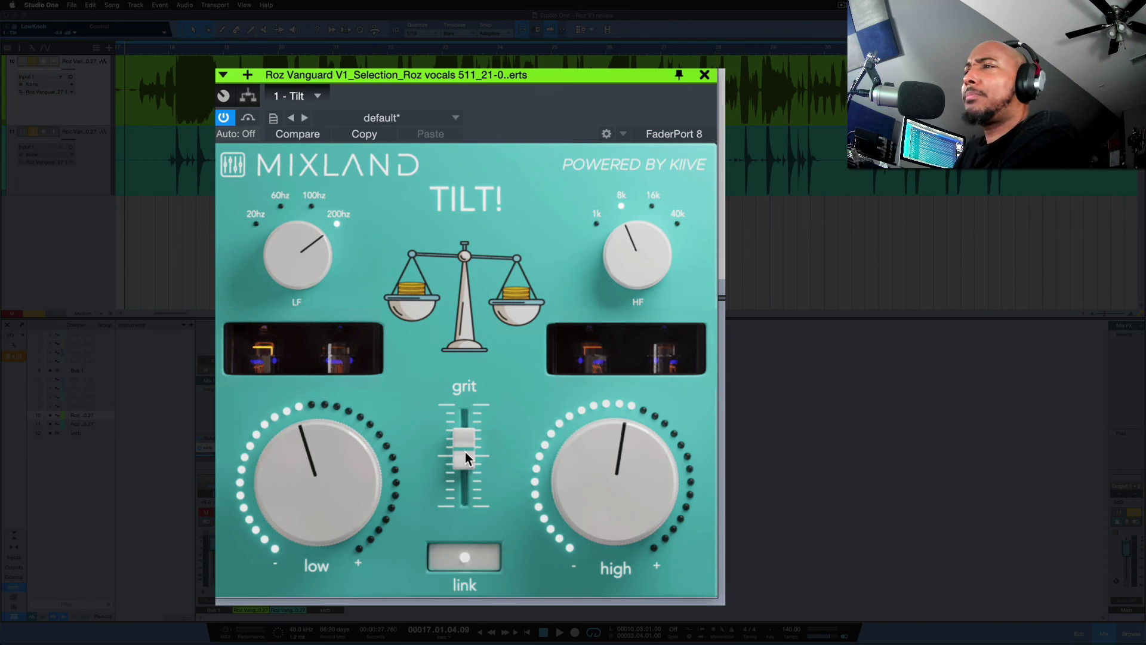
left_click_drag(465, 451, 459, 384)
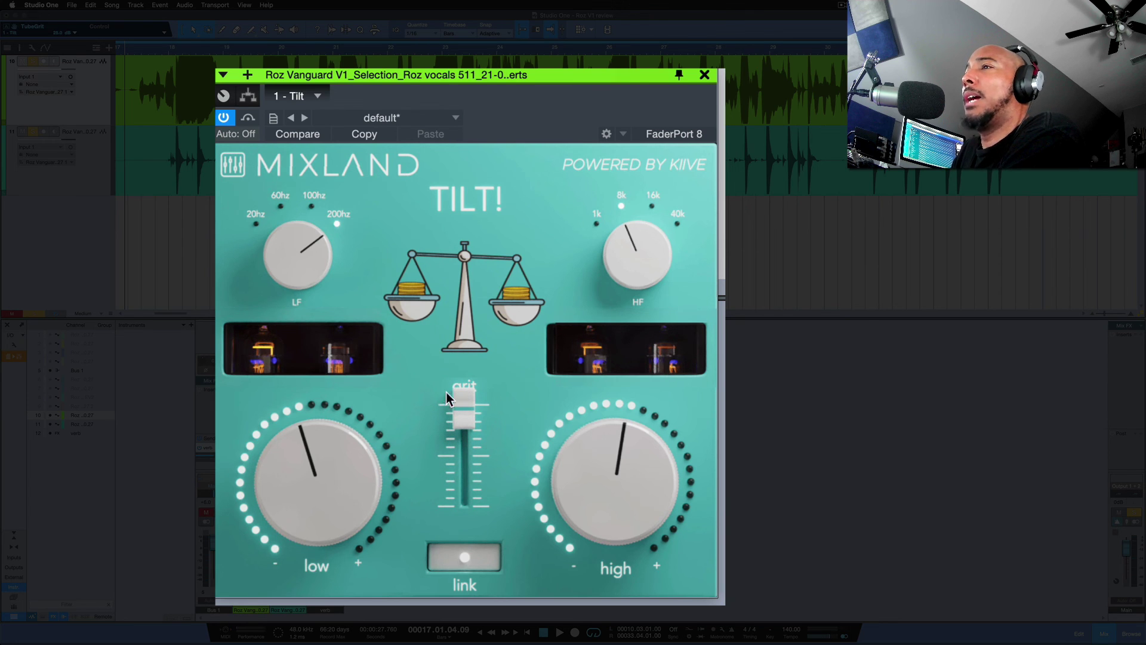
mouse_move(459, 459)
left_mouse_down()
mouse_move(451, 491)
mouse_move(449, 475)
left_mouse_up()
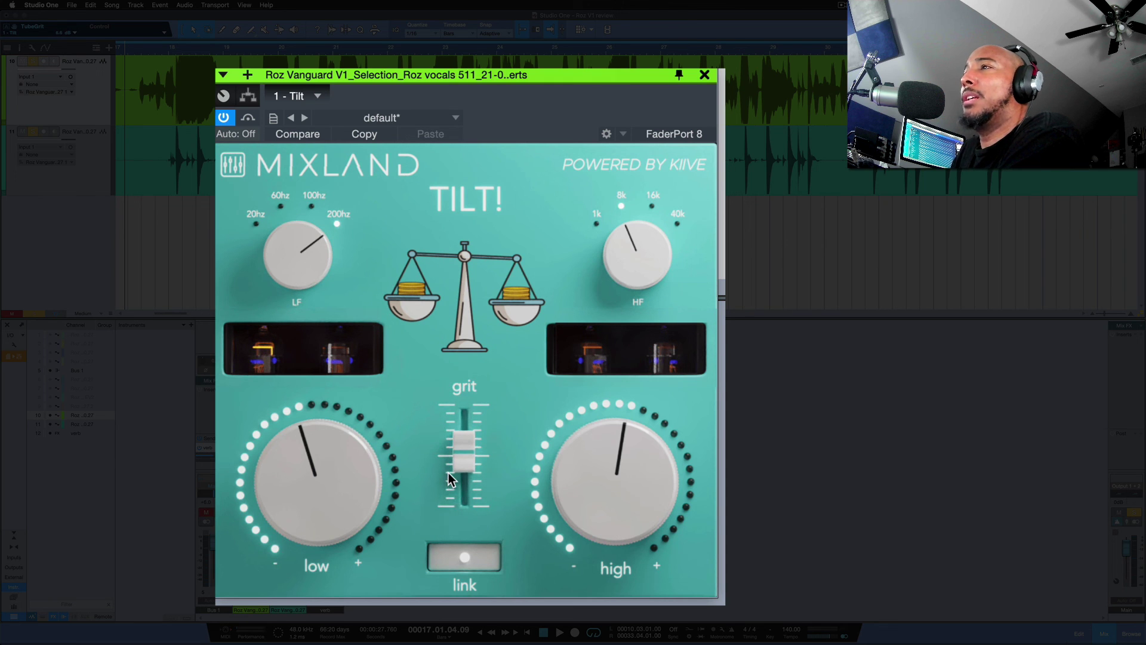